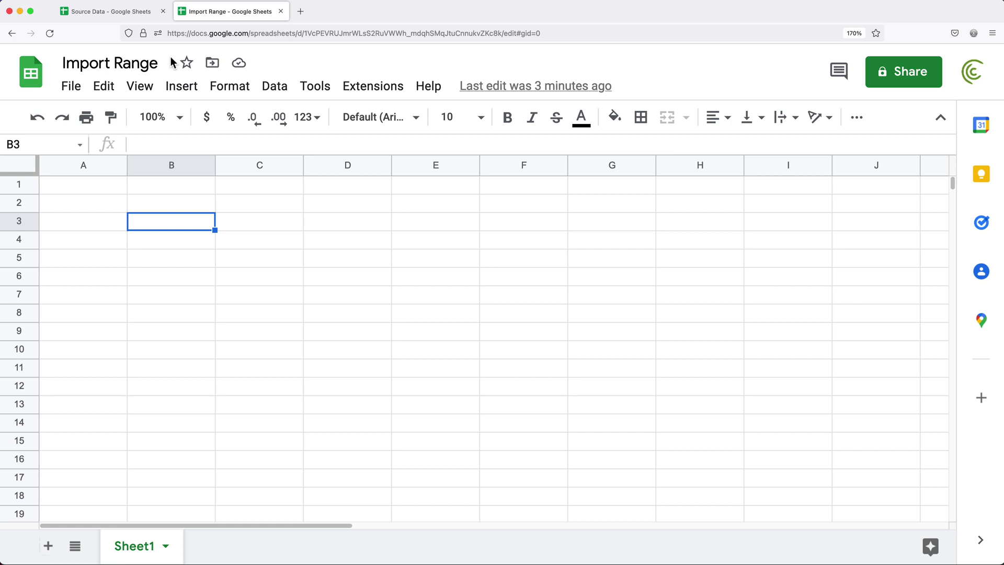
- Review Source Data's A1:G11 block, then select cell A1 in Import Range
left_click(105, 11)
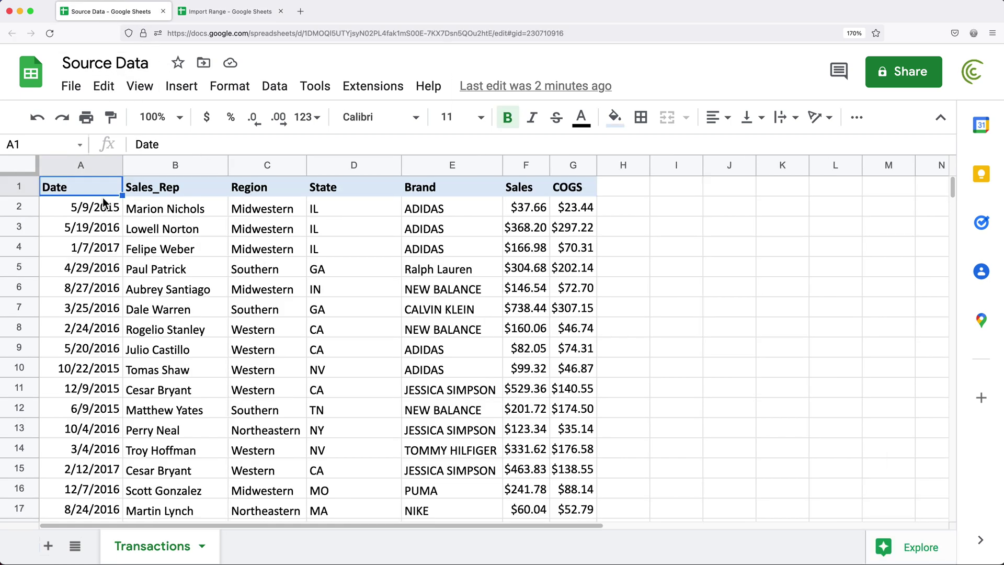
left_click_drag(160, 194, 589, 394)
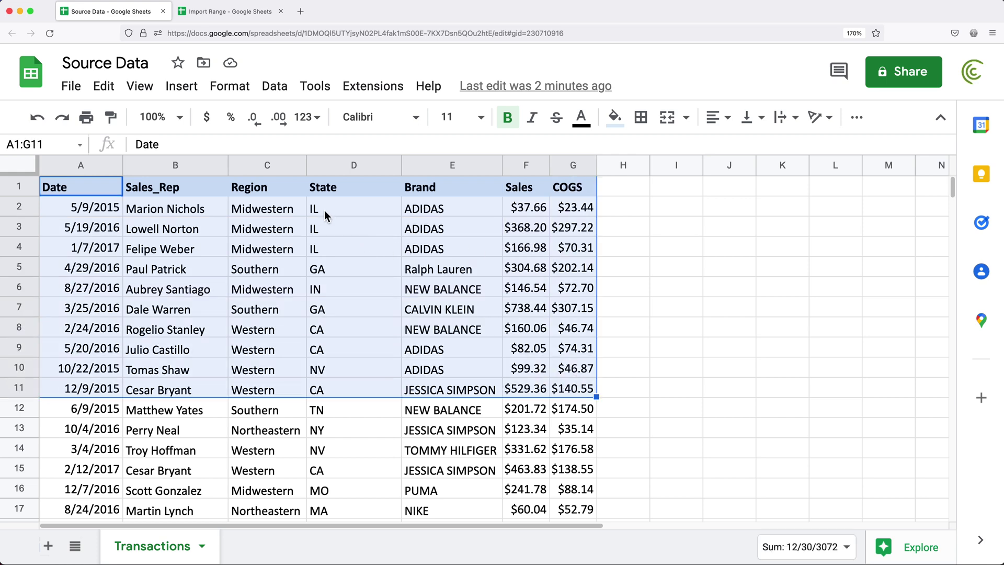
left_click(274, 196)
left_click(239, 16)
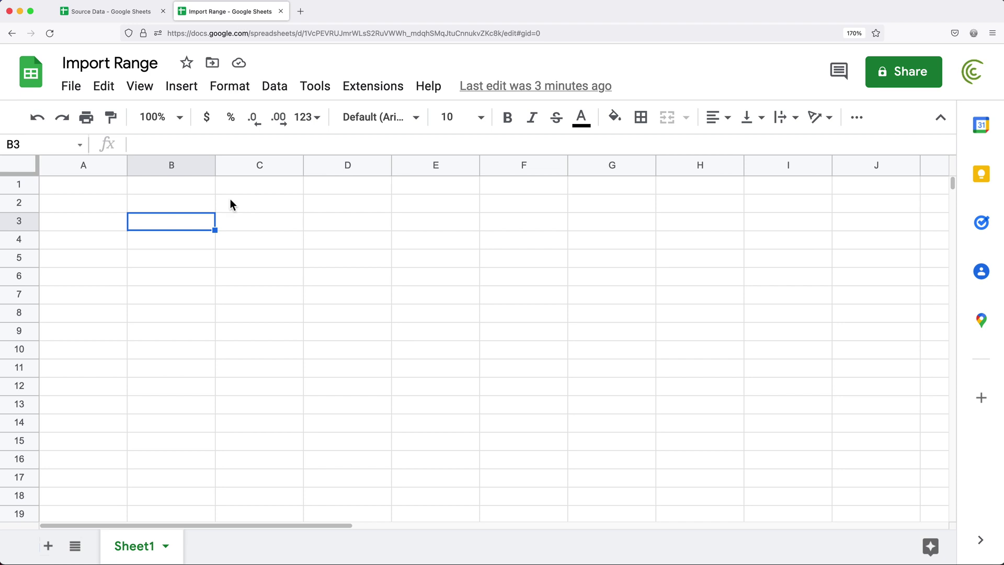
left_click(146, 207)
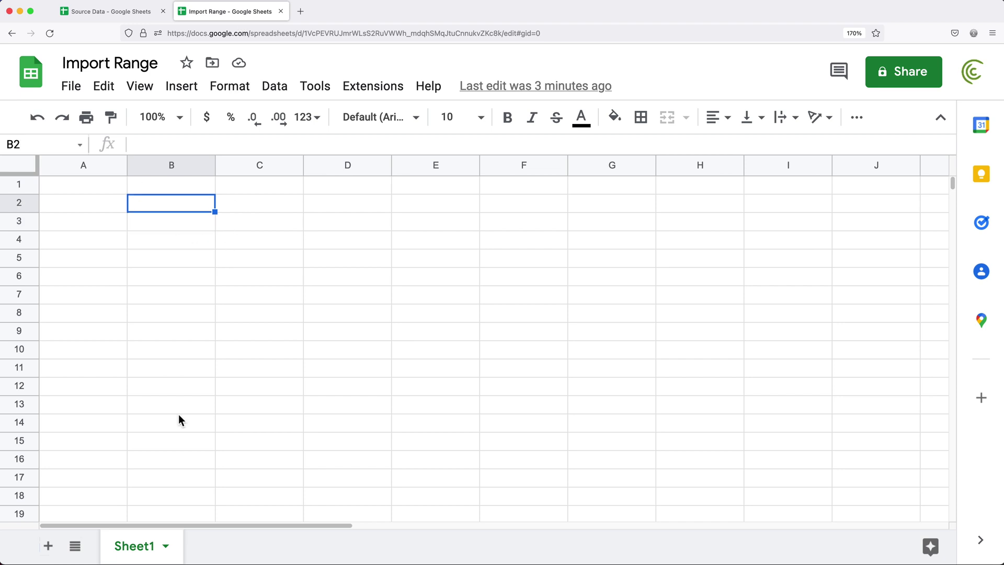
left_click(104, 205)
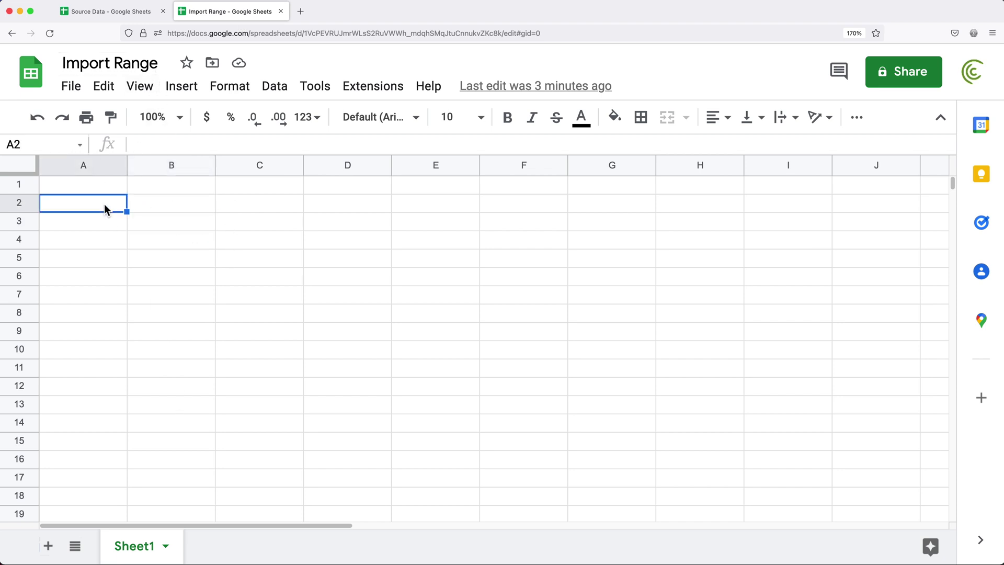
key("Up")
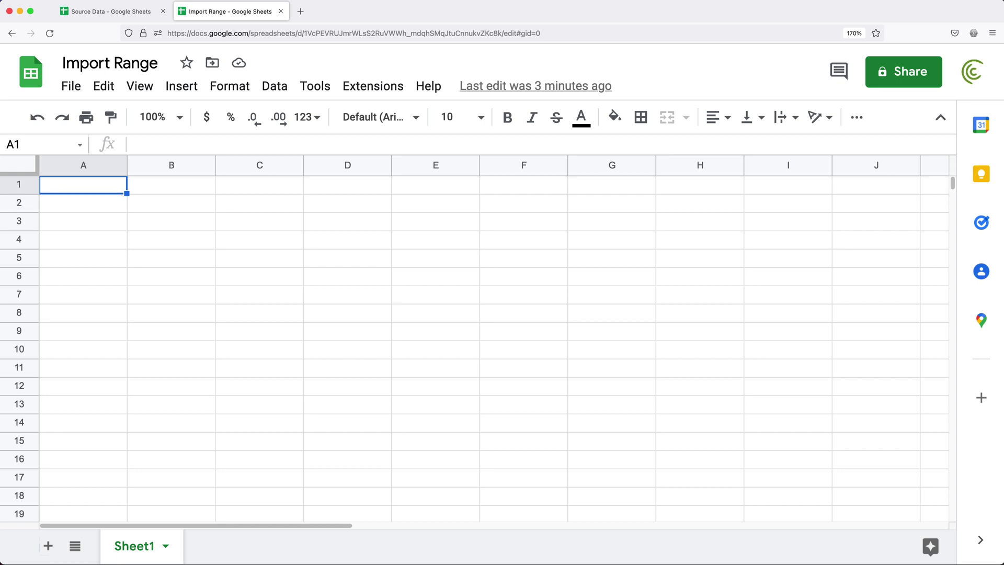
- Start an IMPORTRANGE formula in A1 with empty quotes for the source URL
type("=IMPORT")
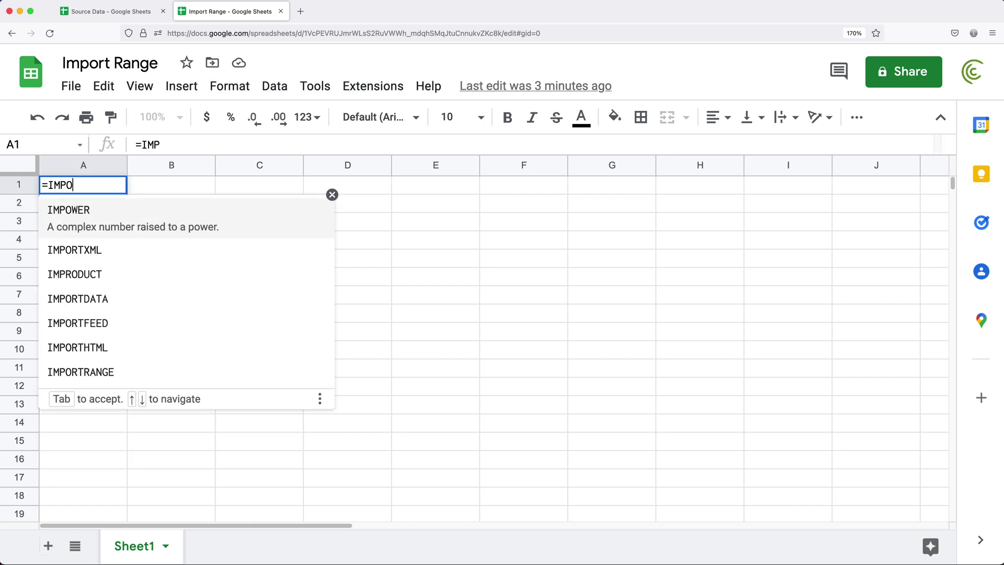
key("Down")
key("Down")
key("Down")
key("Down")
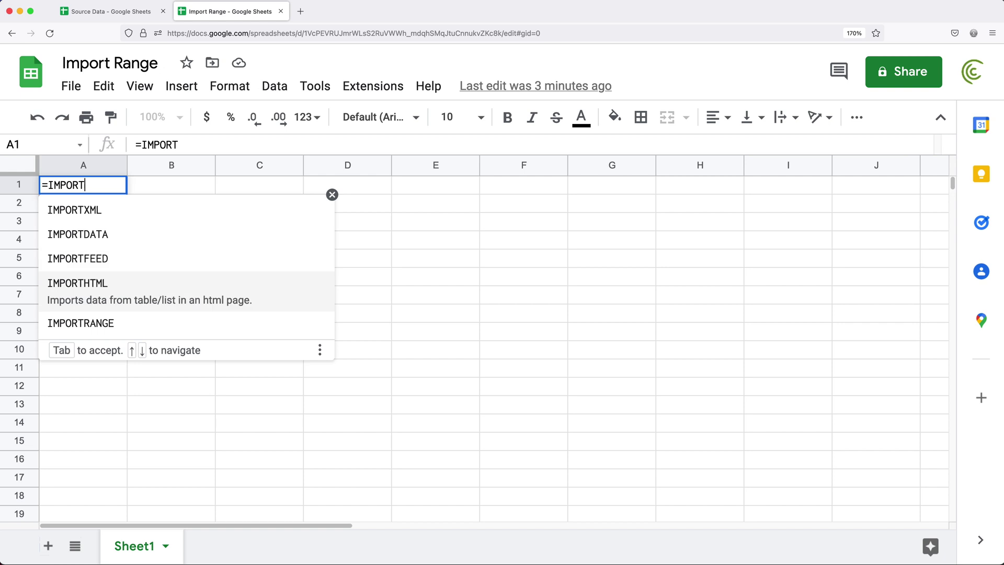
key("Tab")
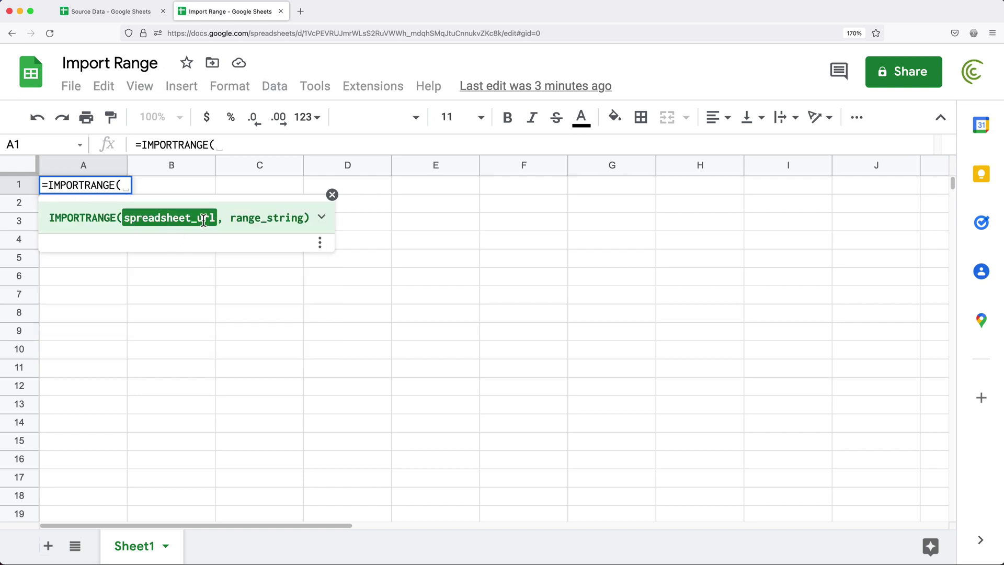
type("\"\"")
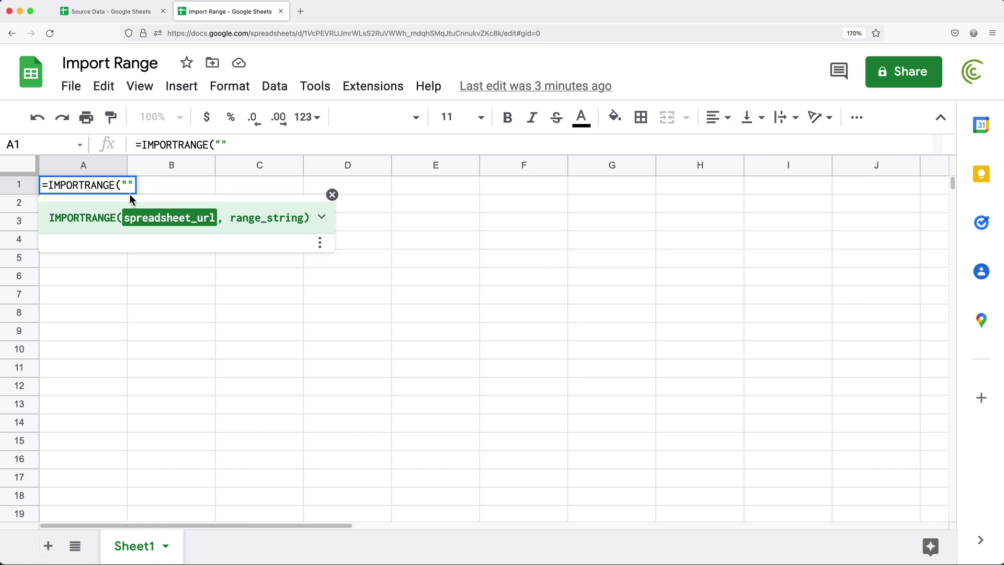
key("Left")
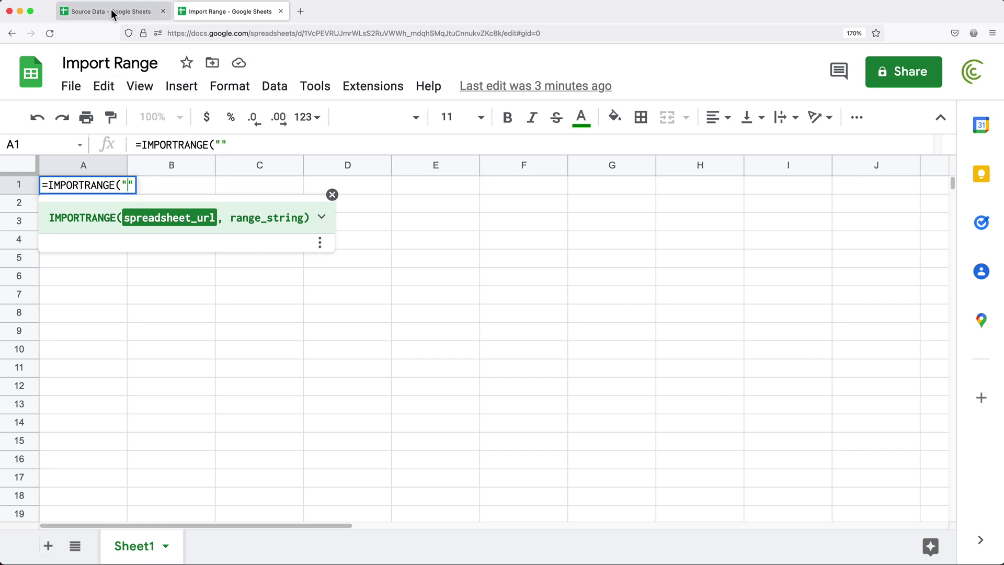
- Paste Source Data's URL into the formula, add an empty range argument, and check its sheet name
left_click(111, 9)
right_click(283, 35)
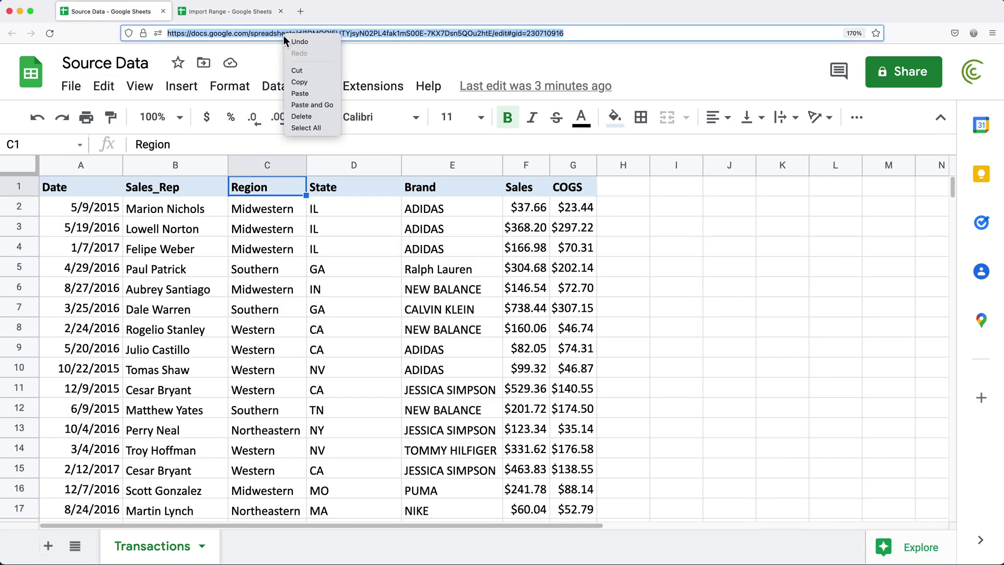
left_click(310, 82)
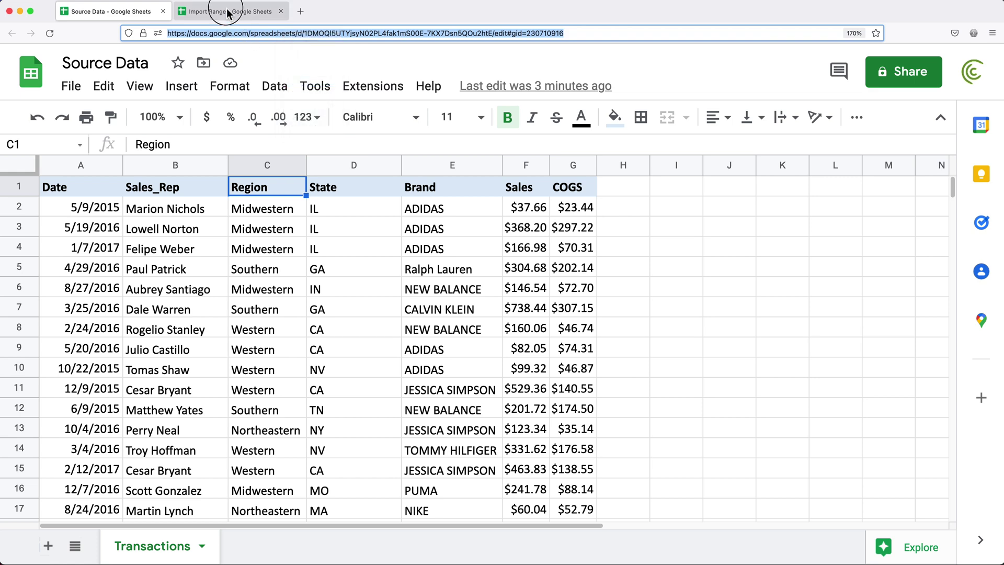
left_click(250, 11)
left_click(129, 186)
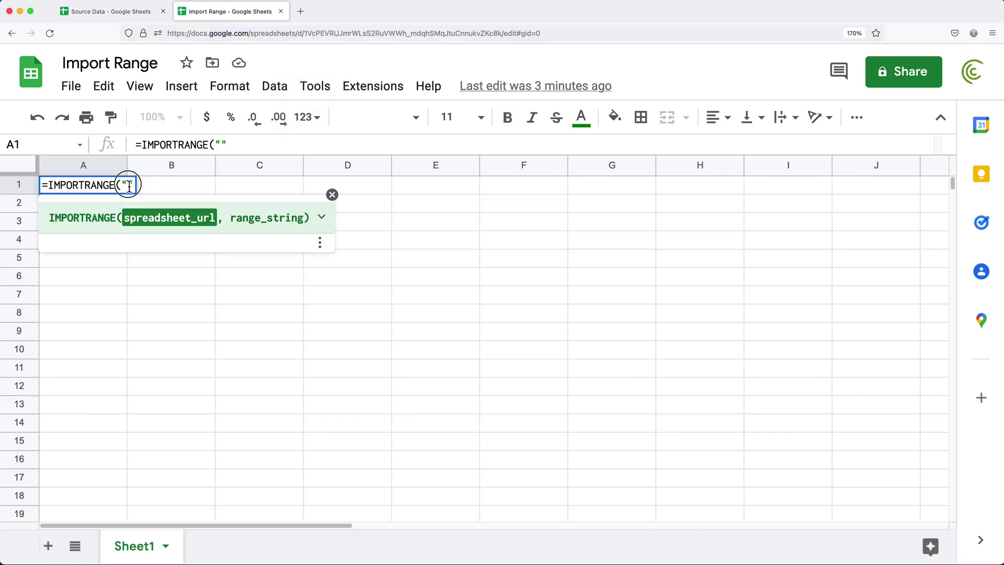
key("super+v")
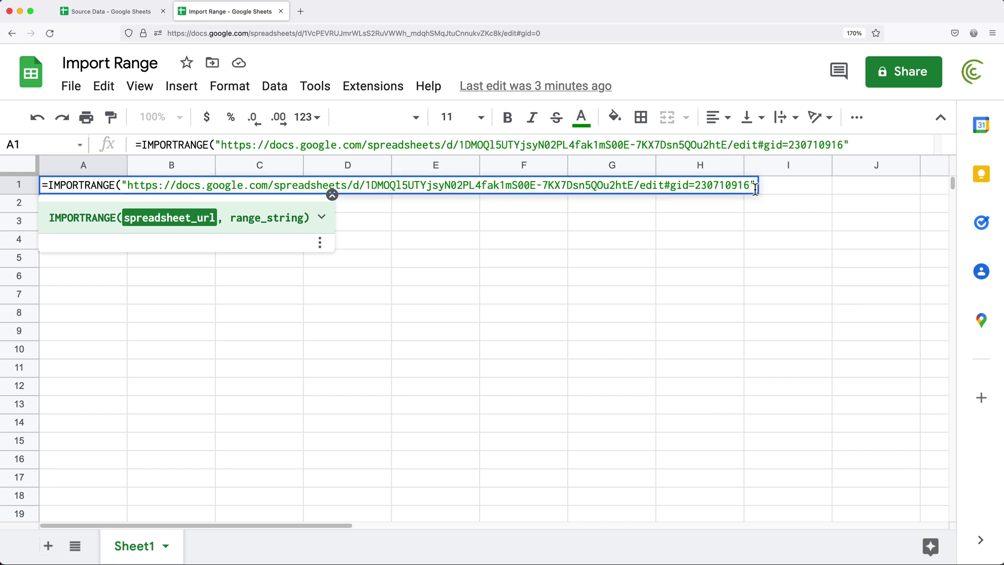
type(", ")
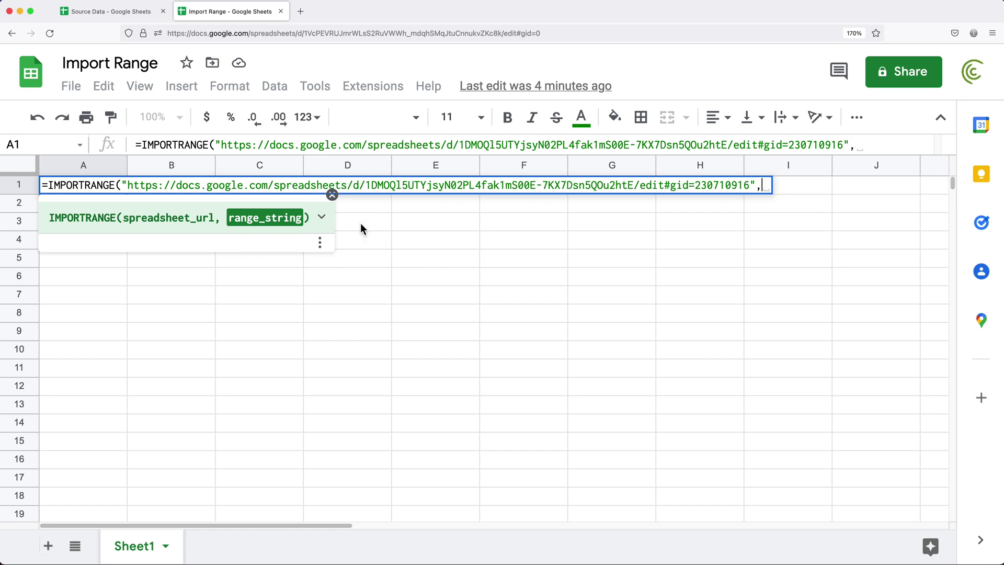
type("\"\")")
key("Left")
key("Left")
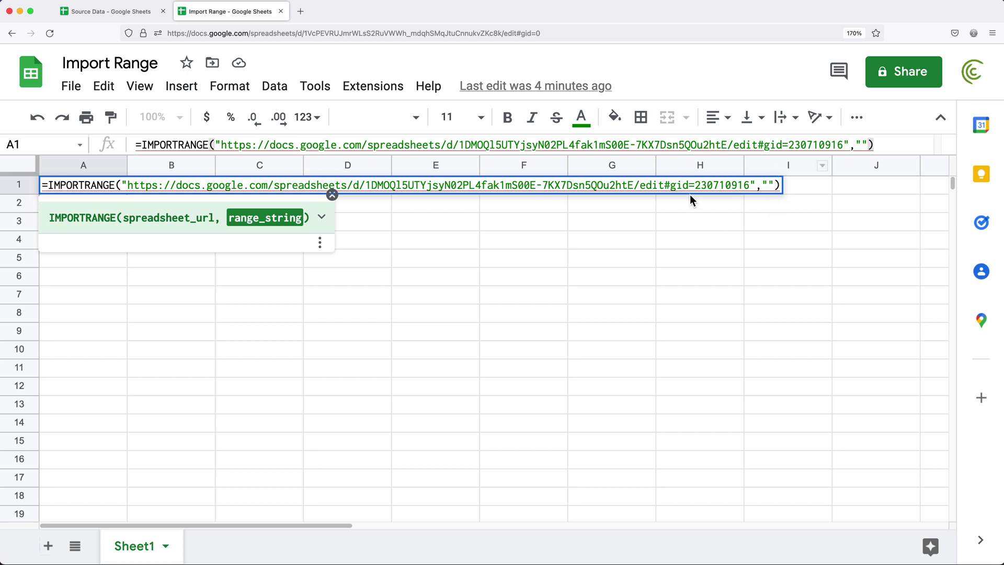
left_click(115, 13)
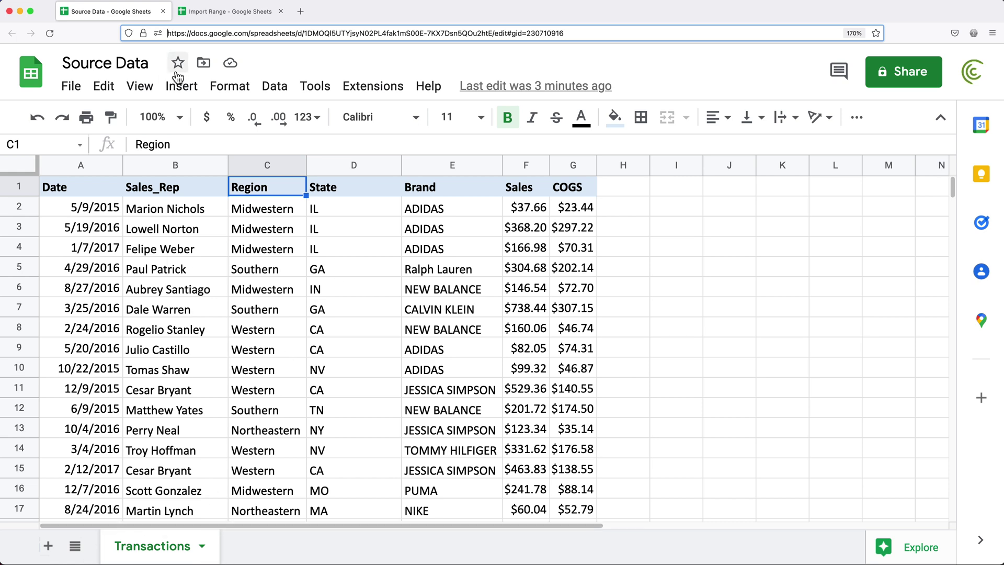
- Fill in the range as Transactions!B1:B and enter A1's IMPORTRANGE formula
left_click(224, 19)
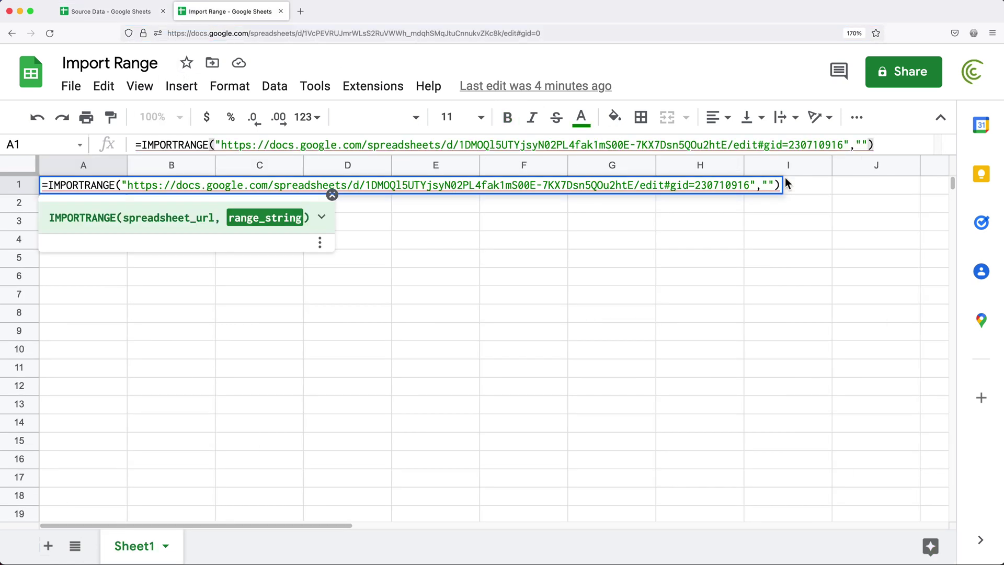
type("Transacti")
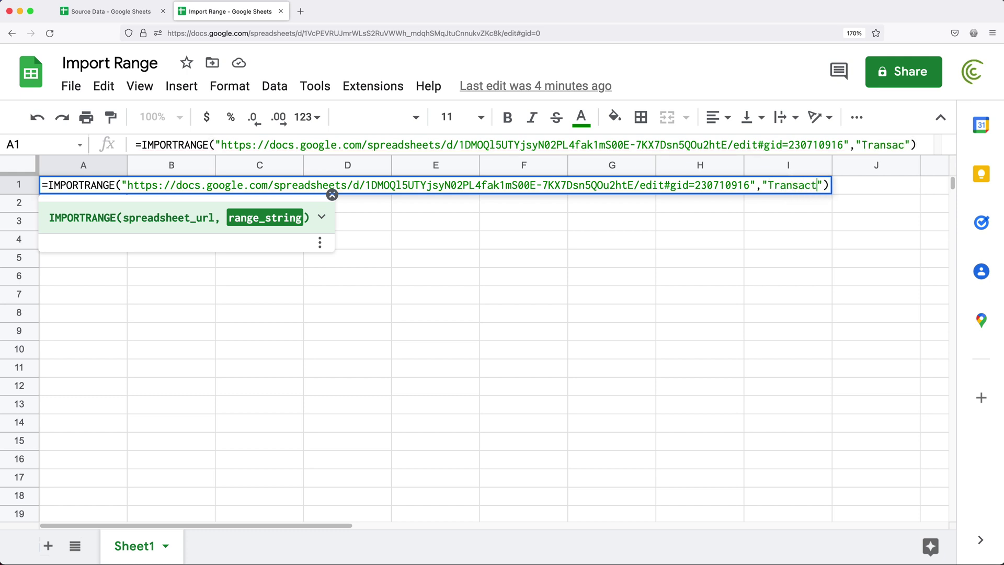
type("ons!")
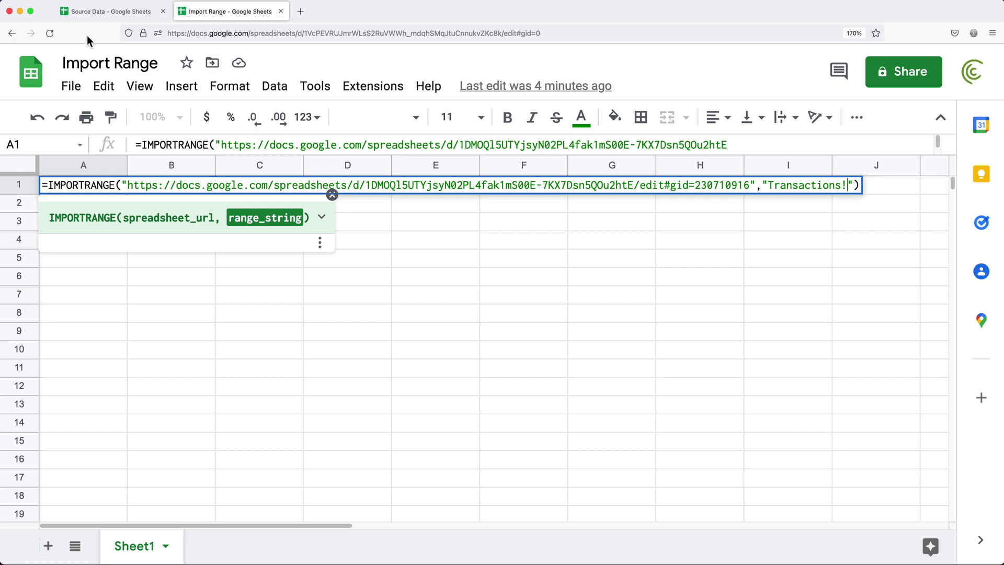
left_click(98, 13)
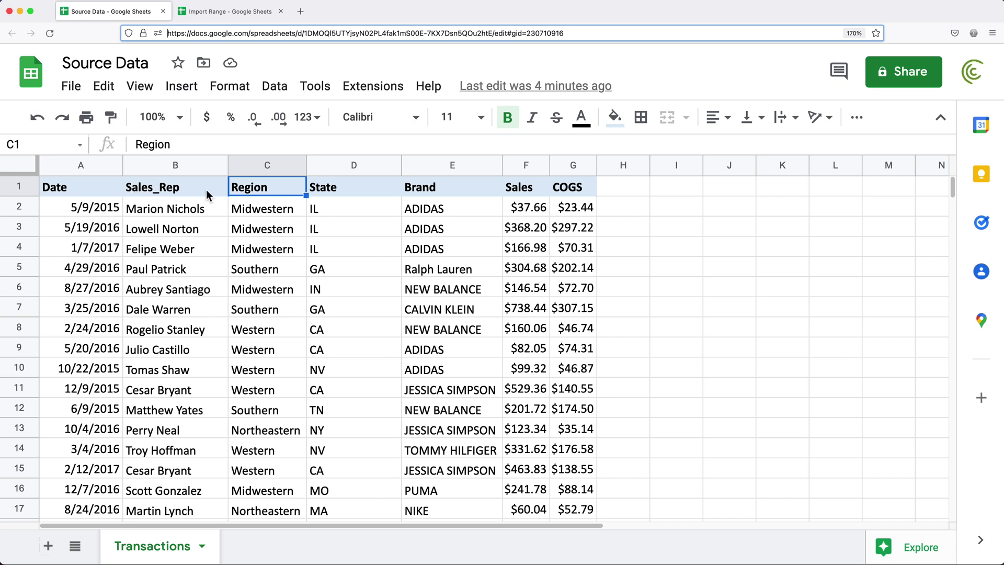
left_click(233, 16)
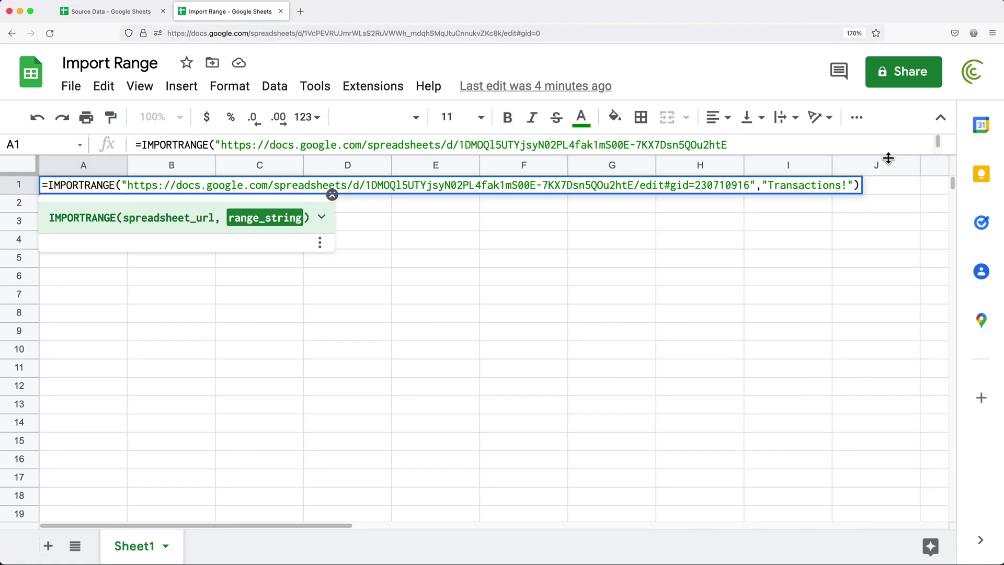
type("B1:V")
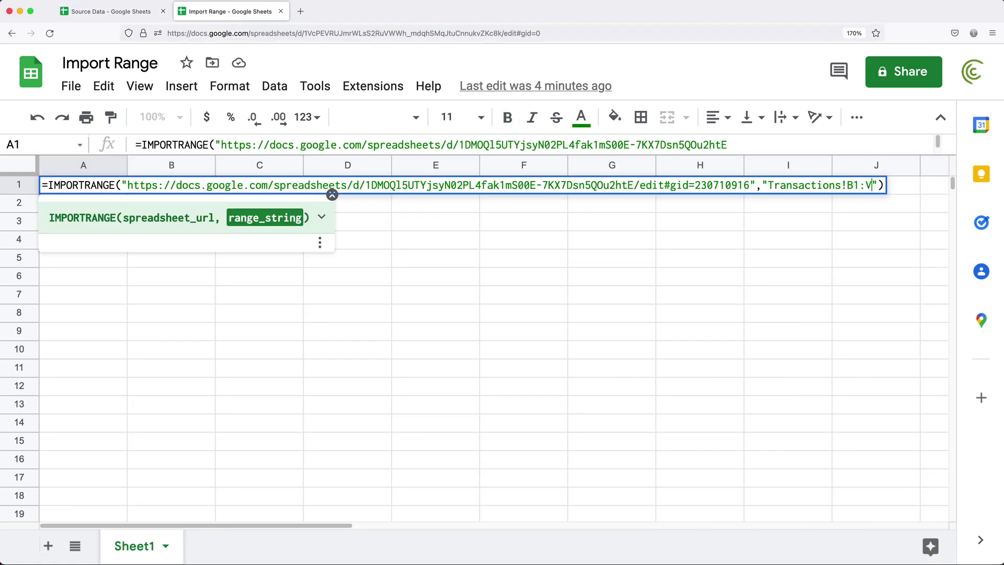
key("BackSpace")
type("B4")
key("BackSpace")
left_click(332, 195)
key("Return")
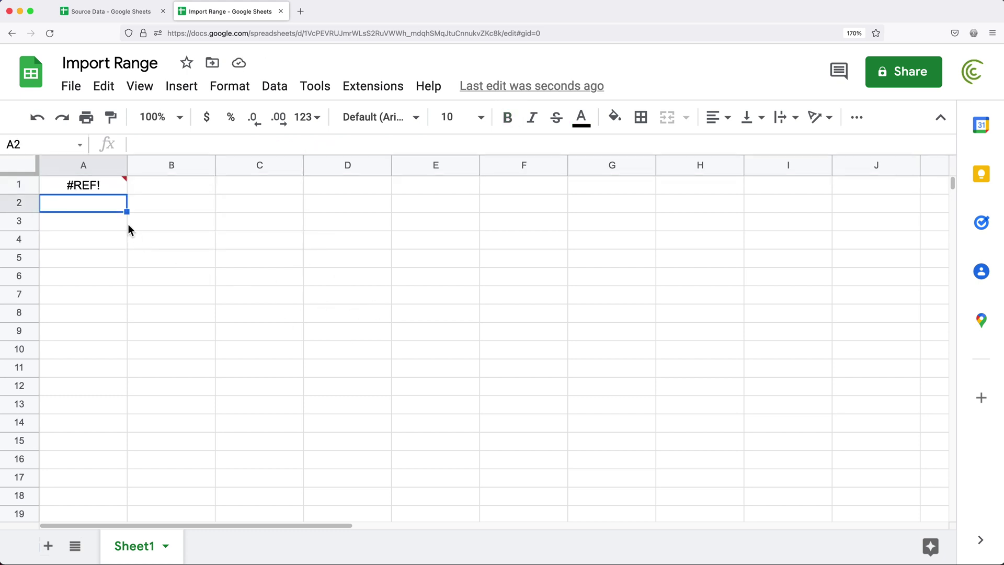
- Allow Import Range to access Source Data, then check Source Data's Sales column F
left_click(84, 188)
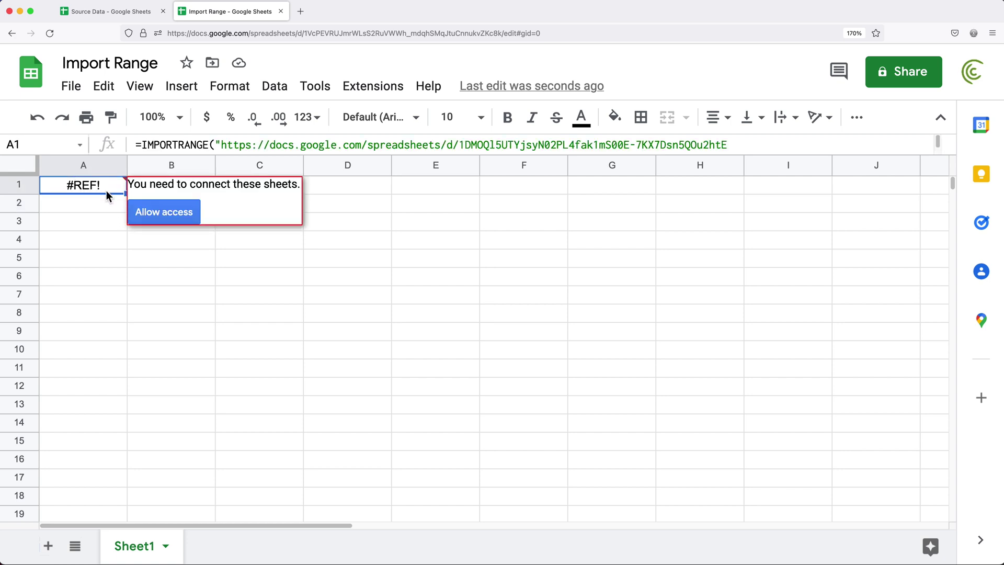
left_click(160, 216)
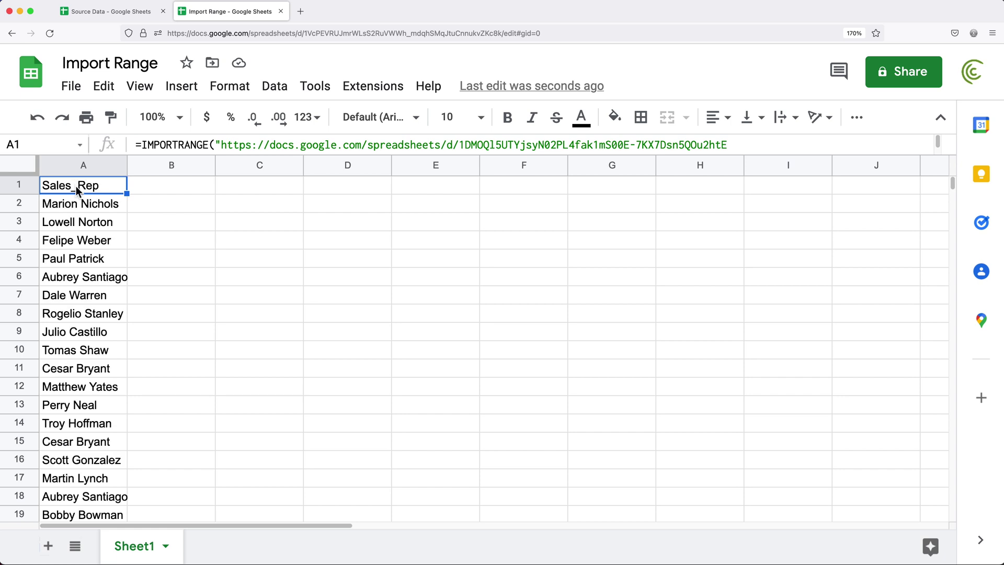
left_click(101, 11)
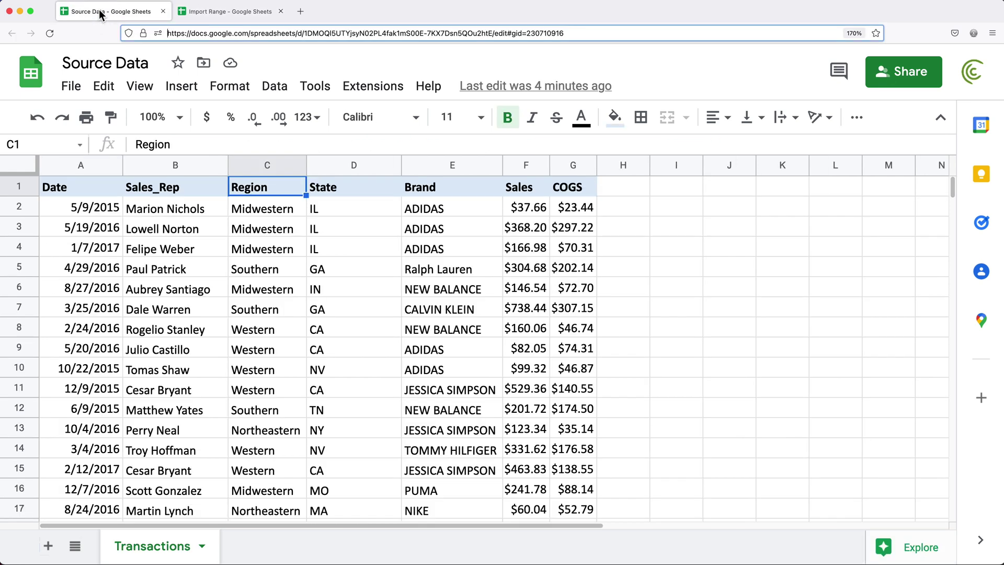
left_click_drag(519, 193, 520, 411)
left_click(520, 193)
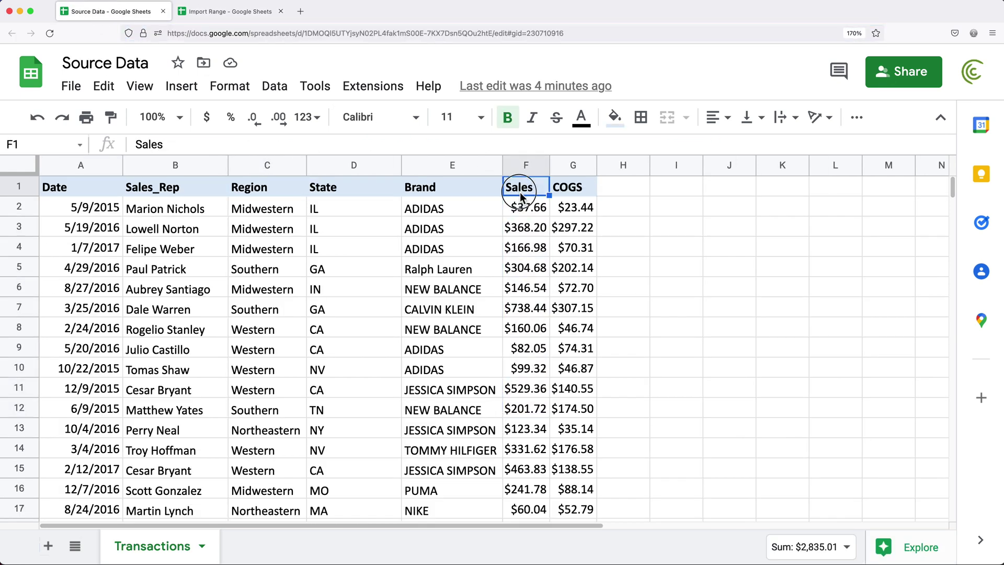
left_click(225, 12)
- Copy A1's whole IMPORTRANGE formula and select cell B1
double_click(82, 190)
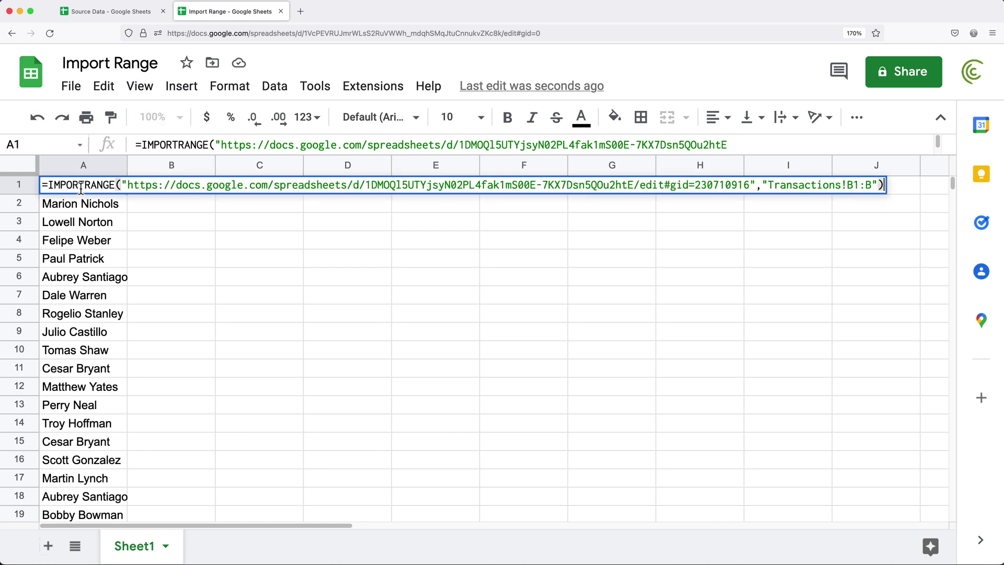
triple_click(85, 187)
right_click(85, 187)
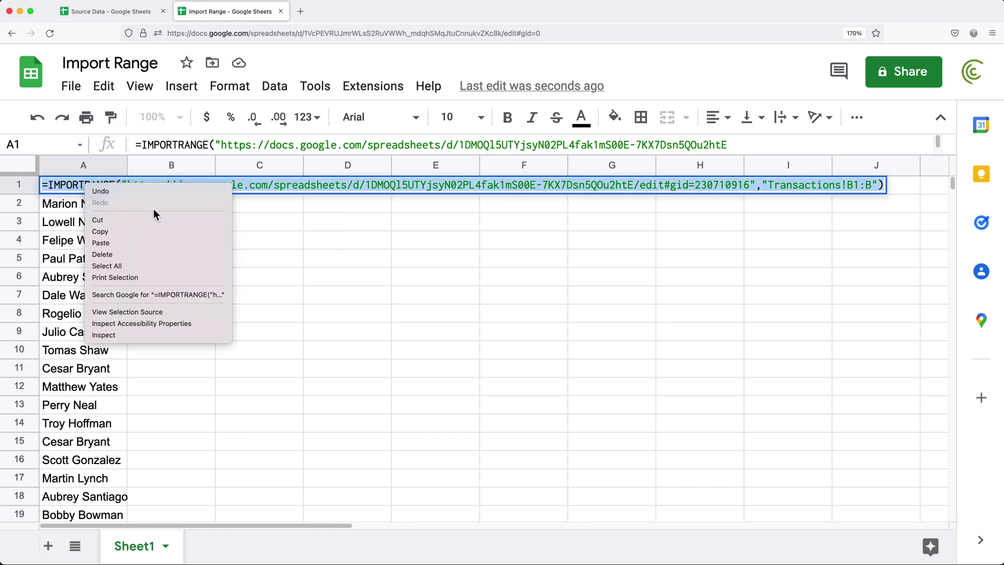
left_click(137, 230)
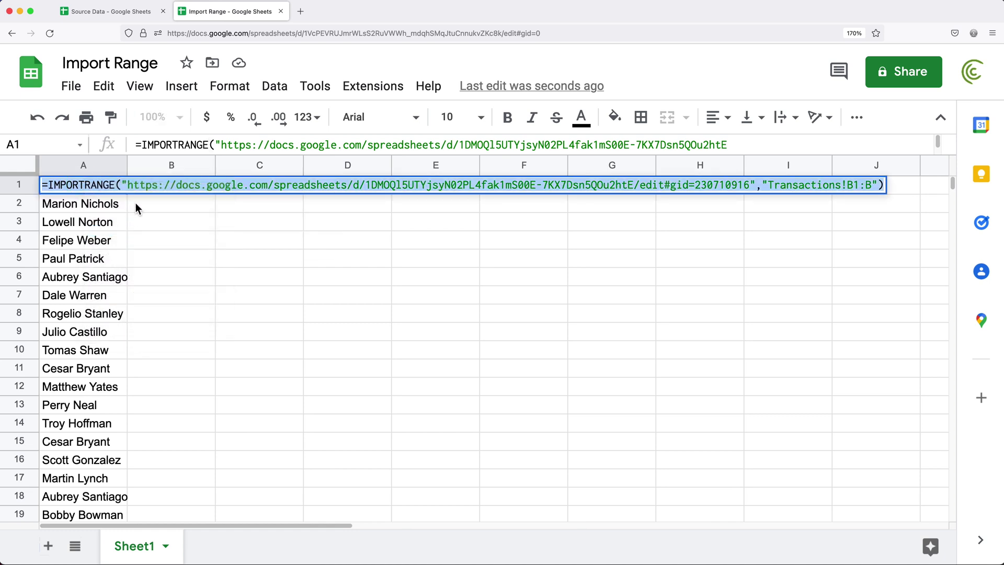
key("Escape")
left_click(152, 183)
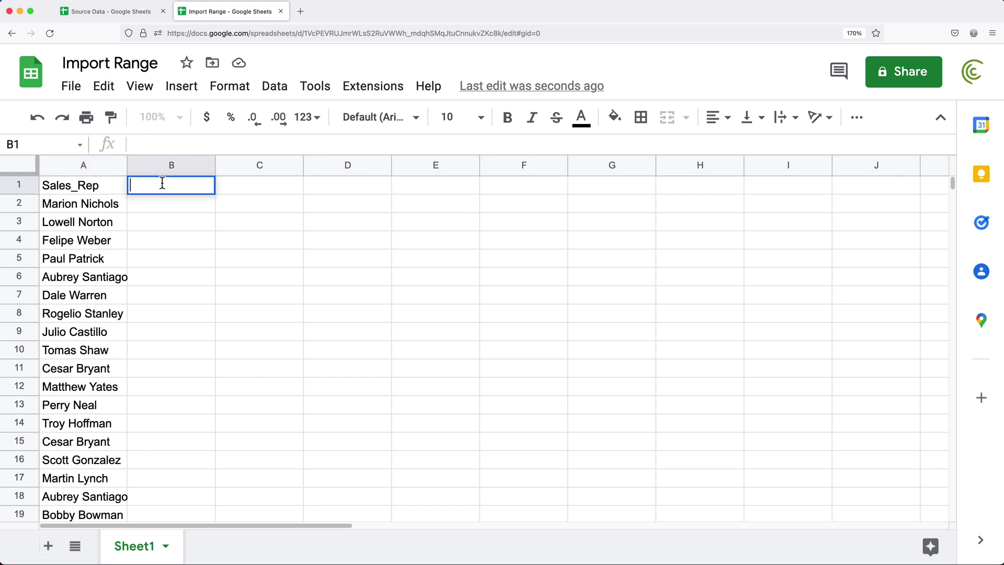
- Paste the formula into B1 with its range changed to Transactions!F1:F
key("super+v")
key("Left")
key("Left")
key("Left")
key("Left")
key("Left")
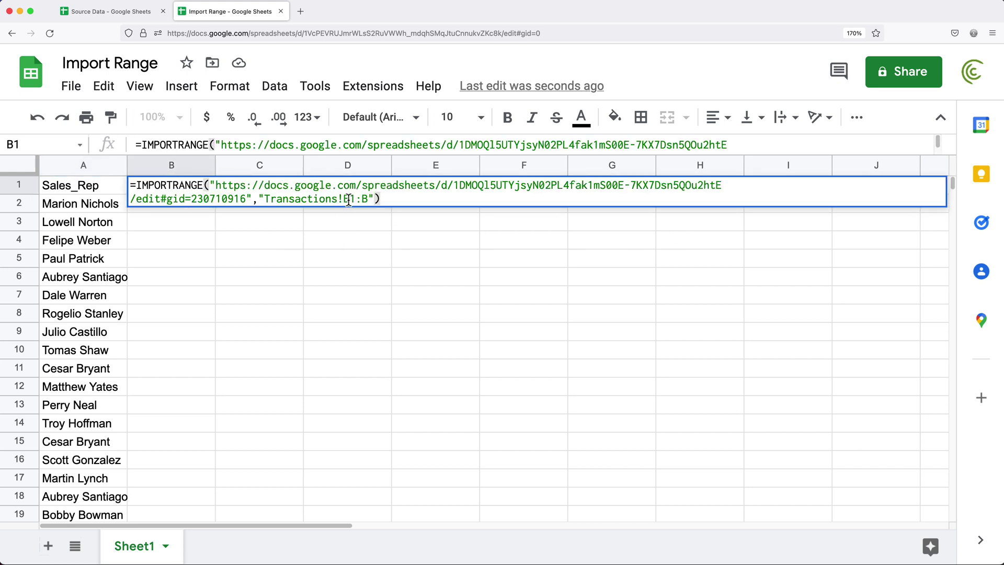
key("BackSpace")
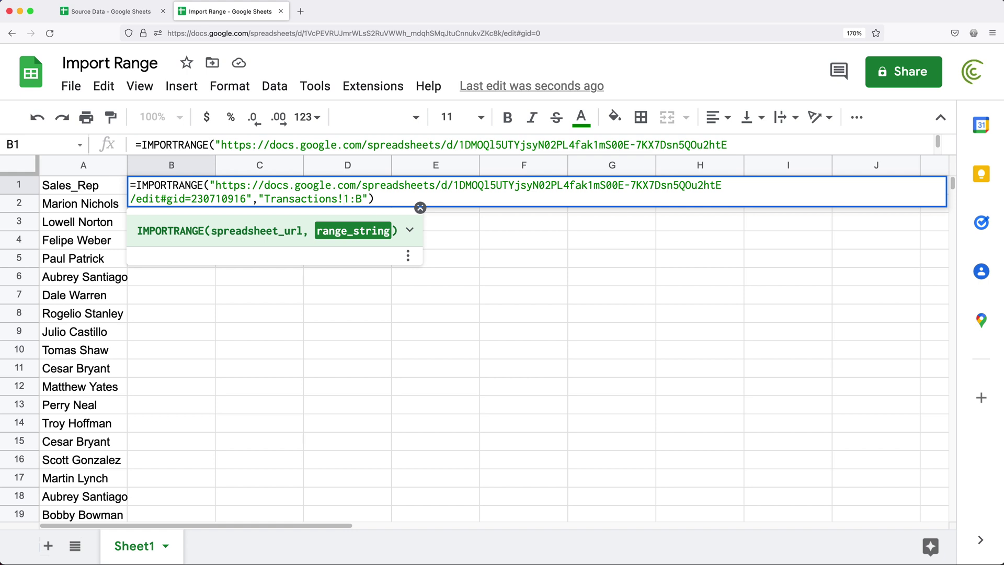
type("F")
key("BackSpace")
type("F")
key("Return")
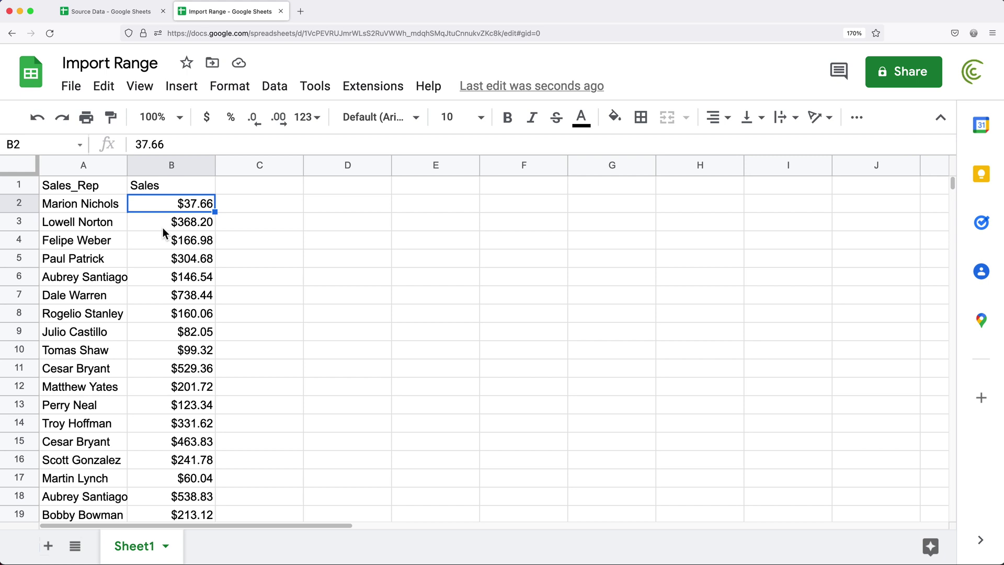
left_click_drag(66, 184, 285, 497)
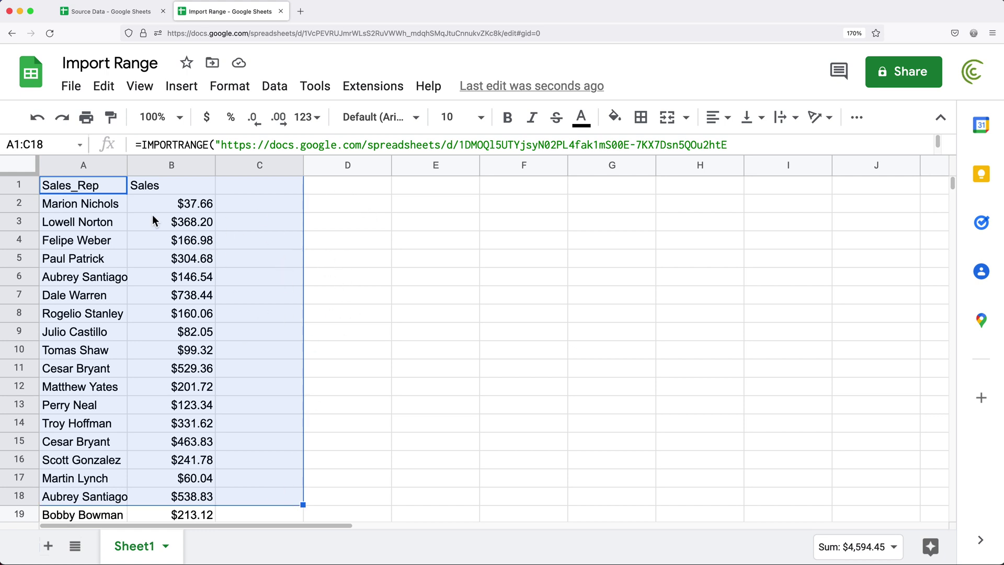
left_click_drag(103, 185, 222, 361)
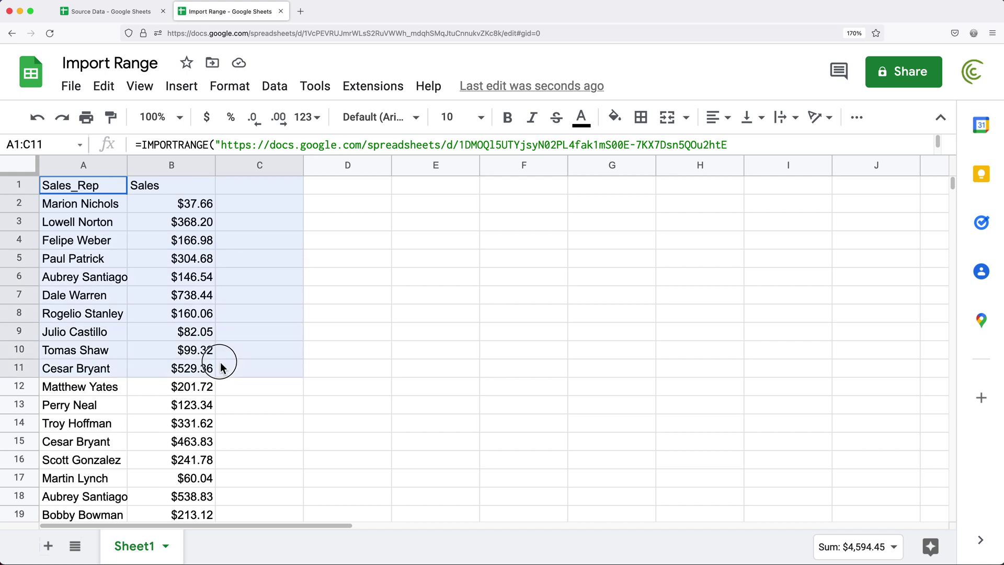
left_click(122, 8)
left_click_drag(83, 192, 403, 334)
left_click(208, 13)
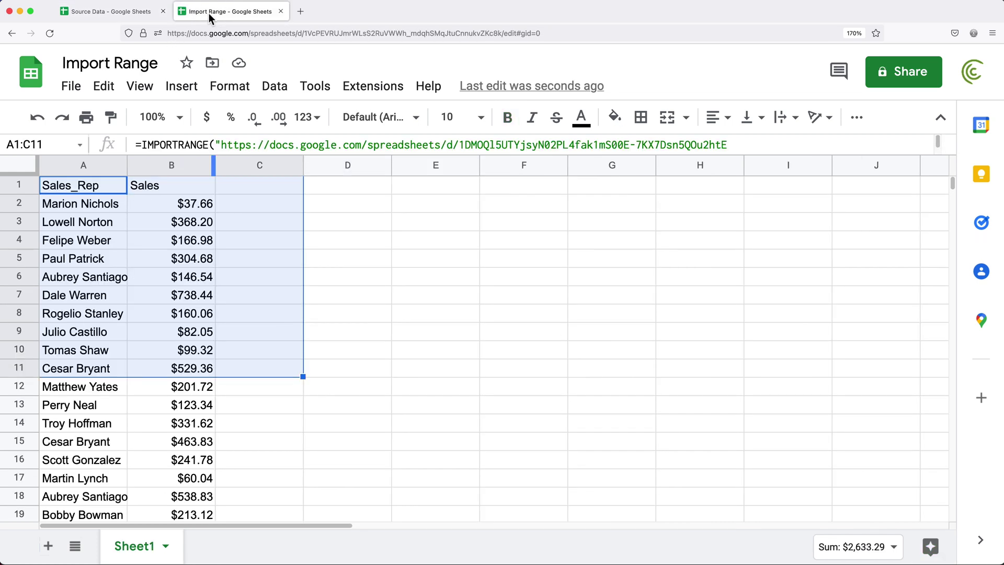
left_click_drag(187, 204, 204, 329)
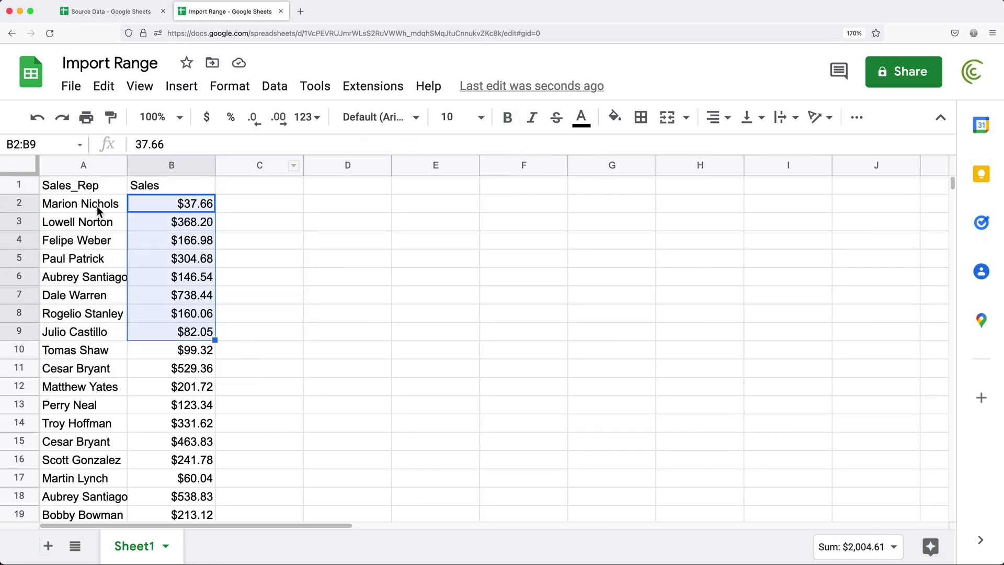
left_click_drag(96, 206, 141, 350)
left_click(96, 278)
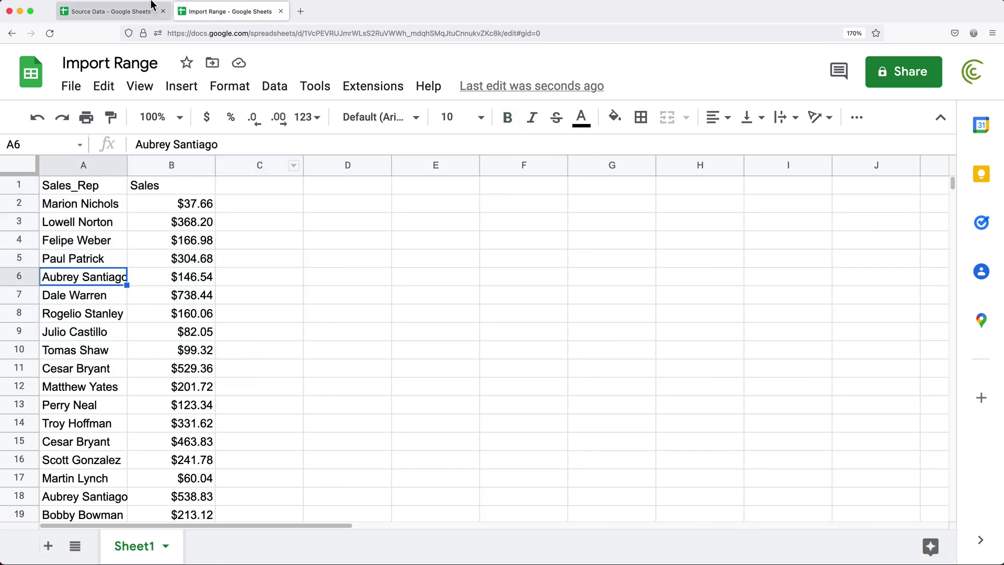
left_click(128, 14)
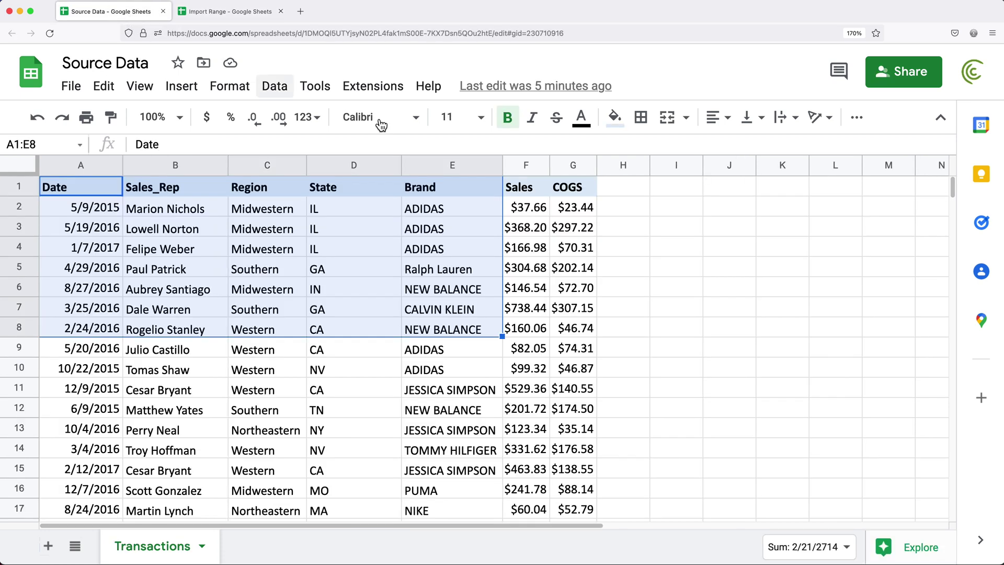
left_click_drag(571, 188, 572, 354)
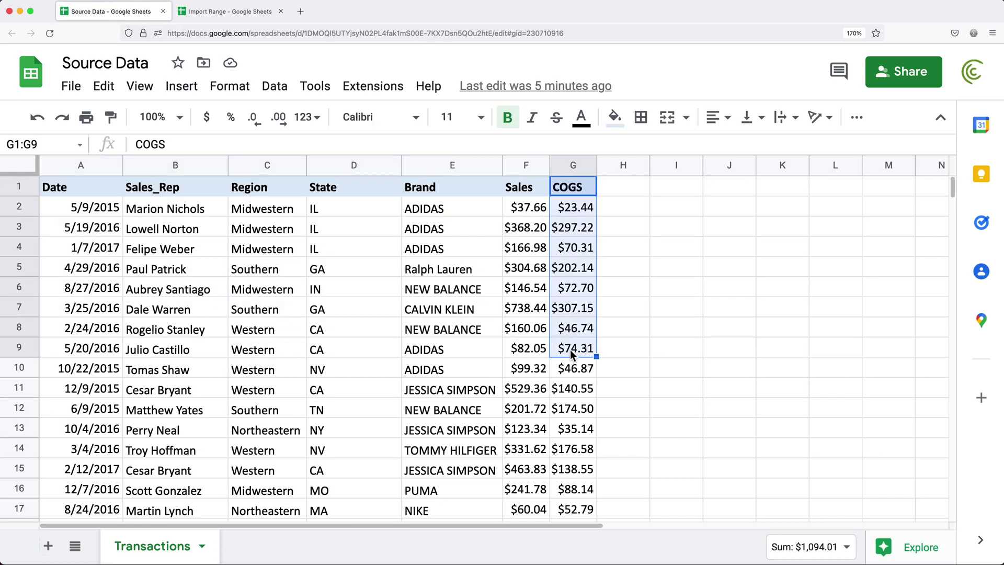
left_click(235, 11)
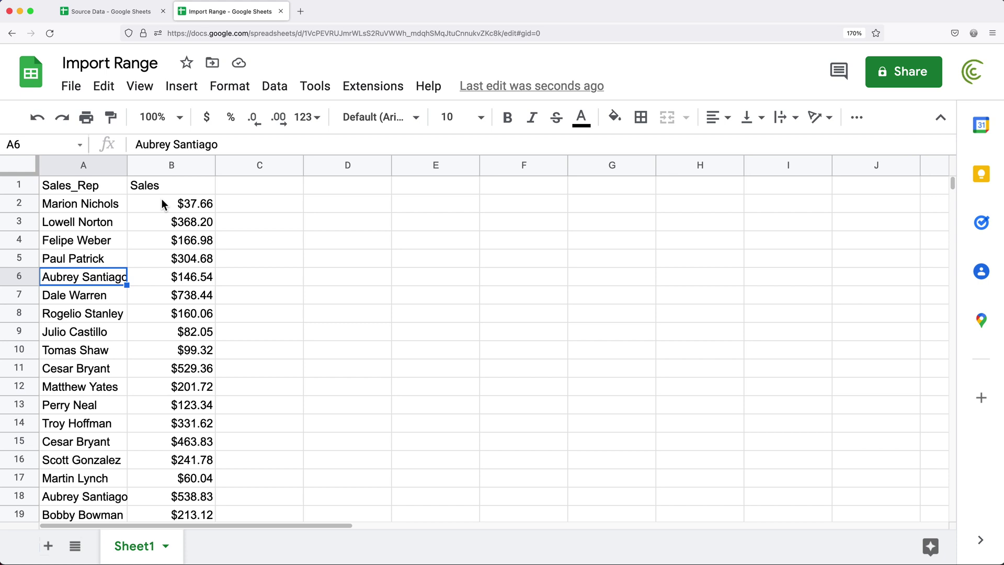
left_click(178, 209)
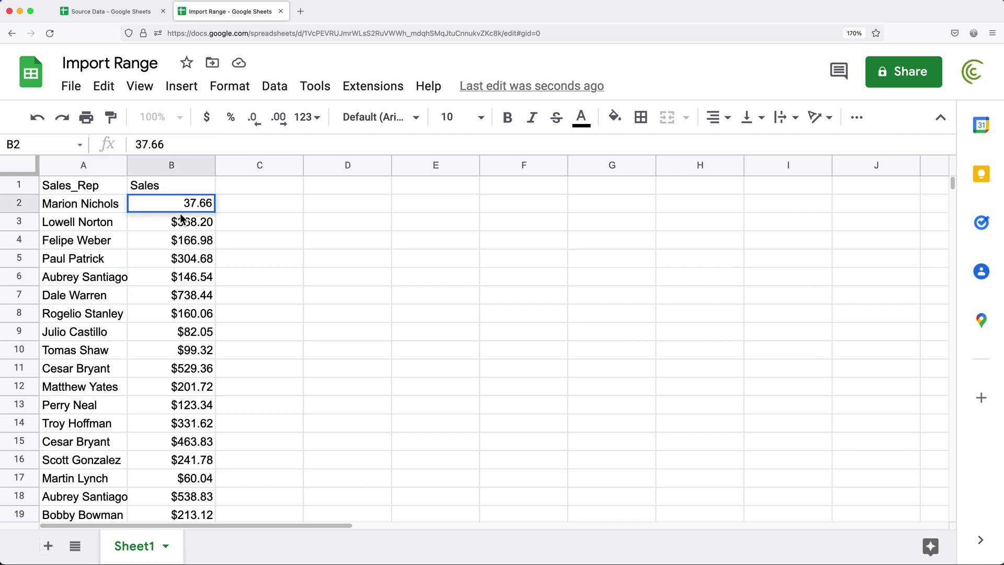
left_click(159, 184)
double_click(159, 184)
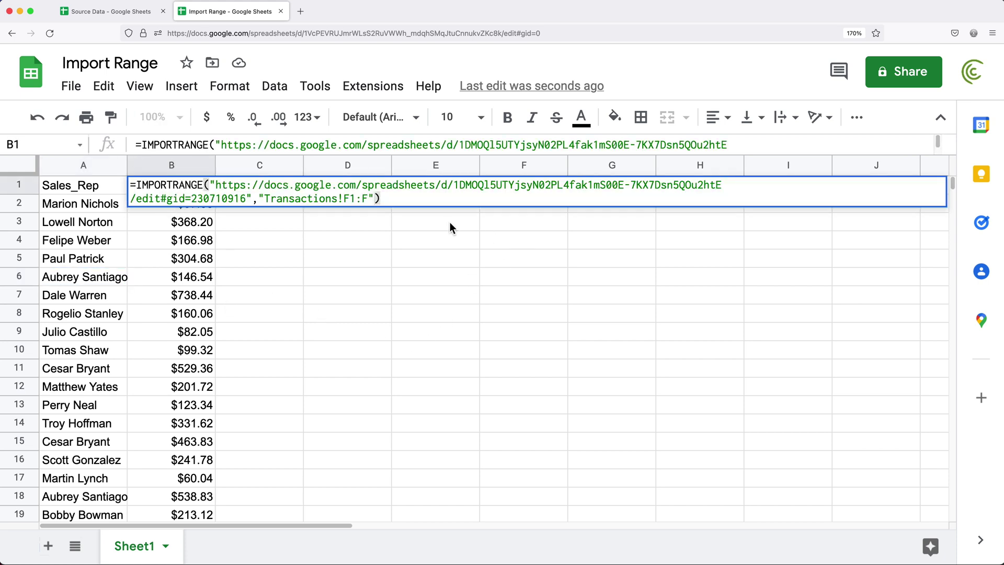
left_click(412, 198)
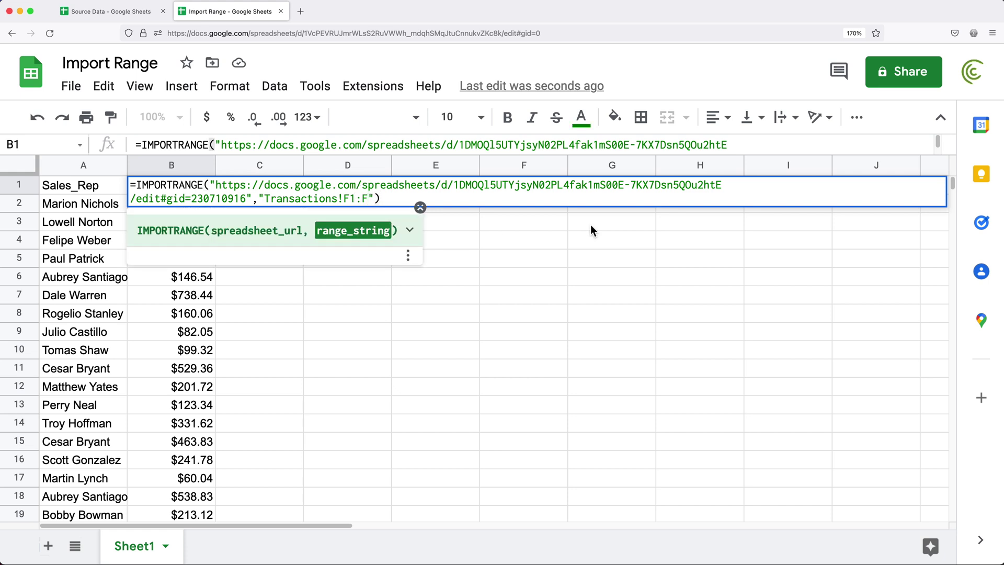
key("BackSpace")
type("G")
key("Return")
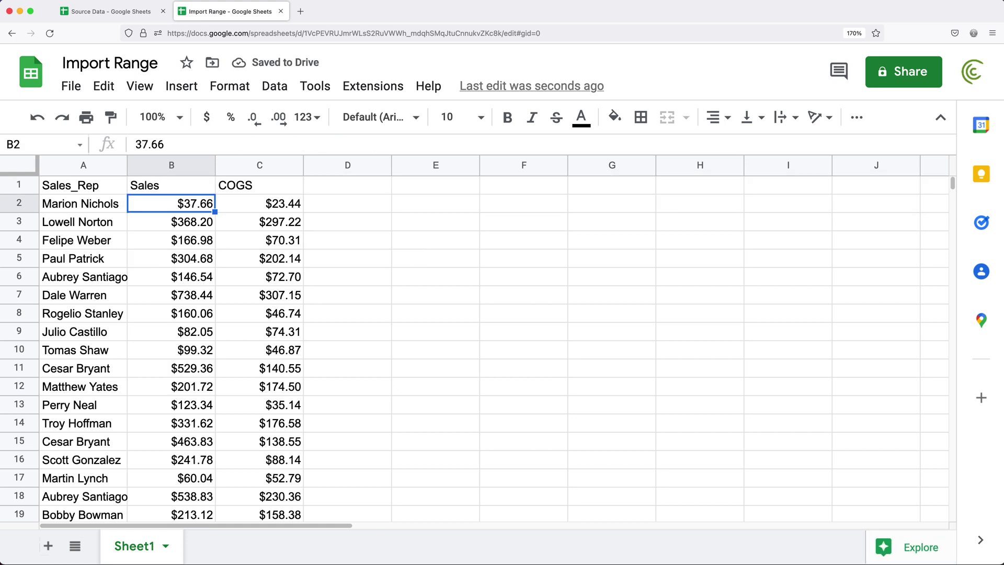
left_click(174, 191)
double_click(175, 191)
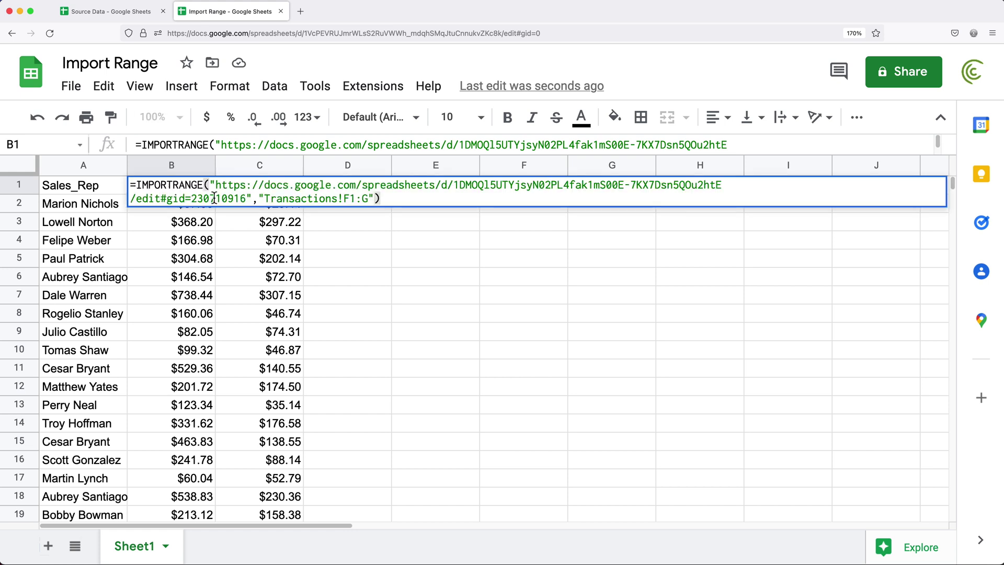
key("BackSpace")
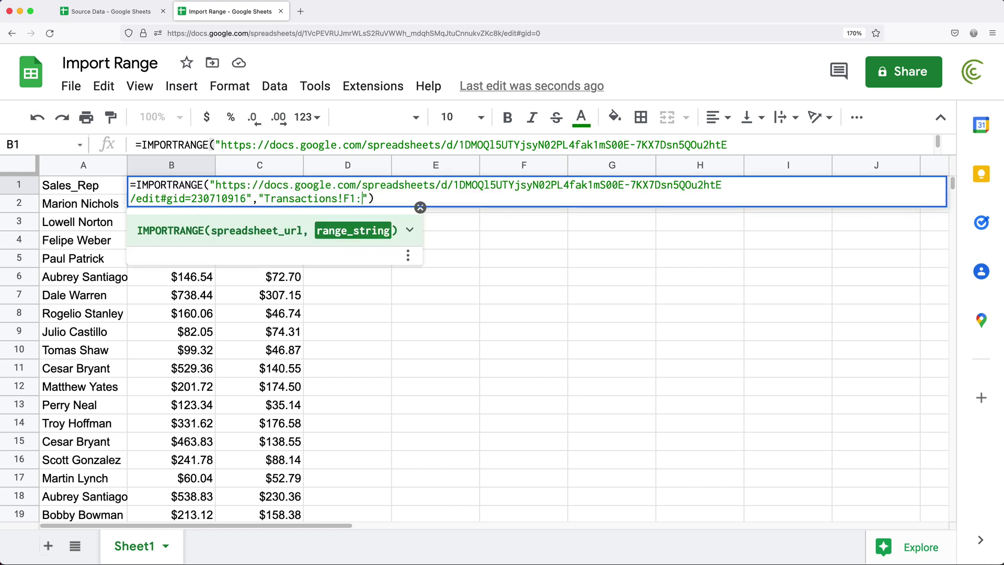
type("F")
key("Return")
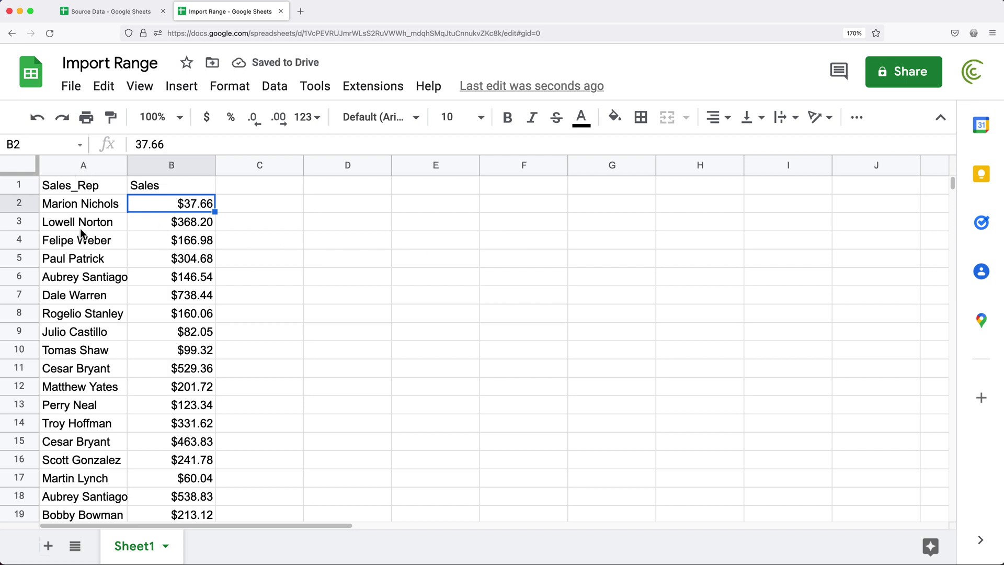
- Check the imported A1:B12 table, then rename the Sheet1 tab to 'Sales Data'
left_click_drag(88, 188, 196, 394)
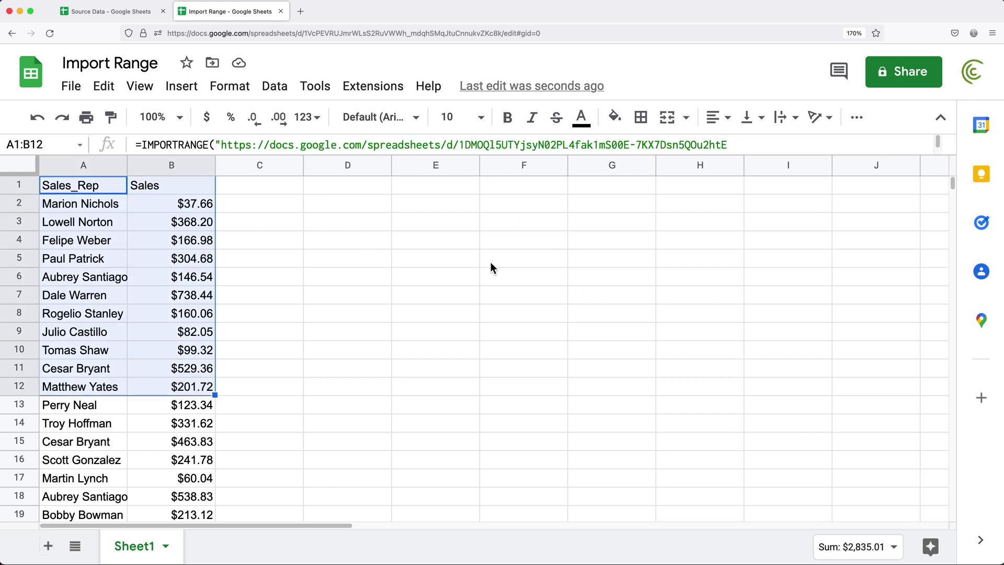
left_click(141, 186)
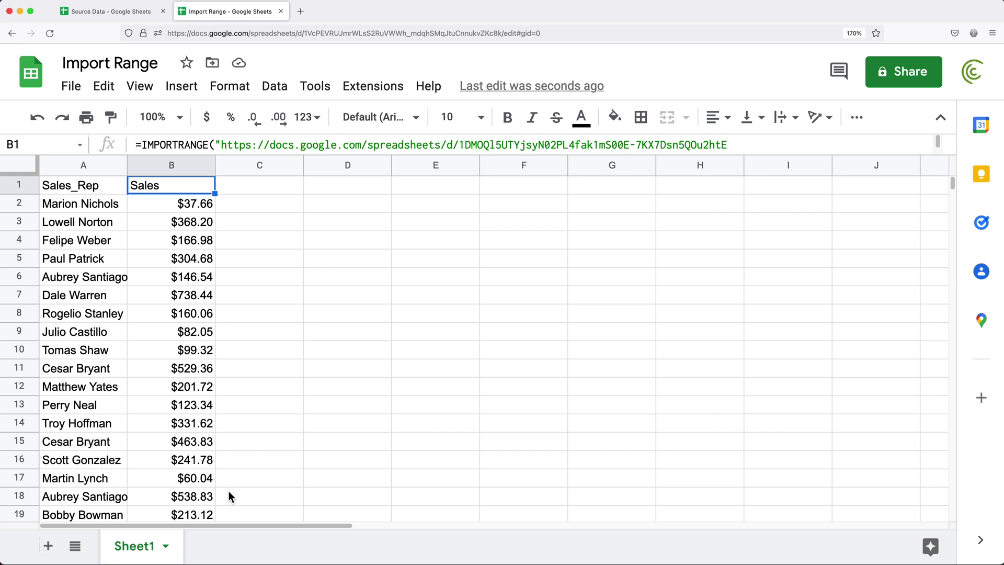
left_click(141, 552)
double_click(141, 553)
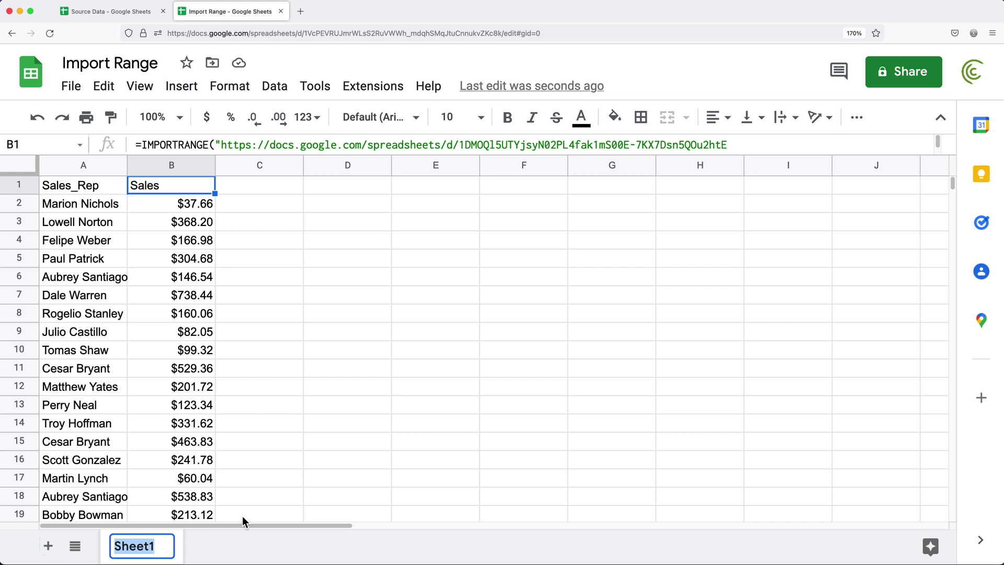
type("Trana")
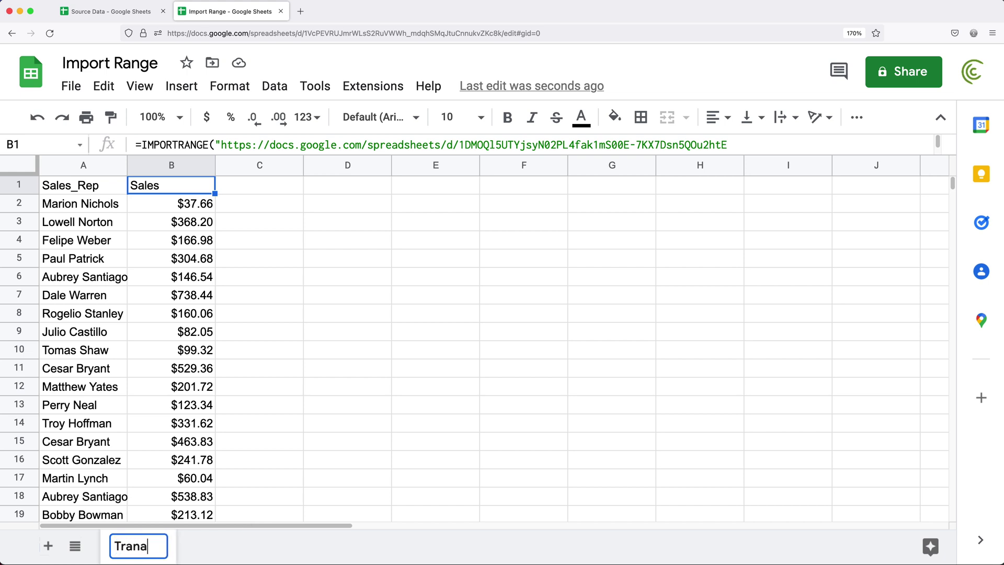
type("sac")
key("BackSpace")
key("BackSpace")
key("BackSpace")
key("BackSpace")
key("BackSpace")
key("BackSpace")
key("BackSpace")
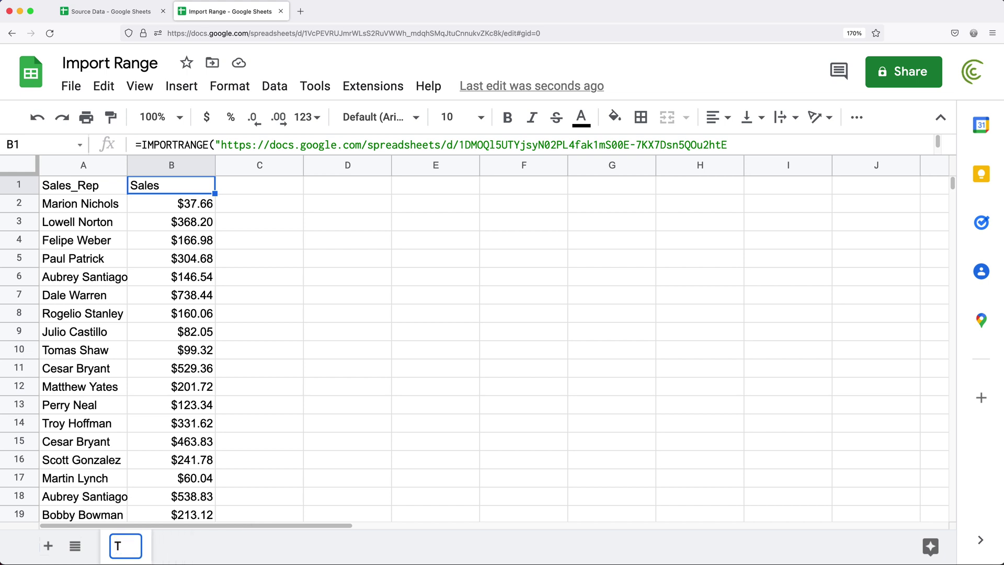
key("BackSpace")
type("SAels ")
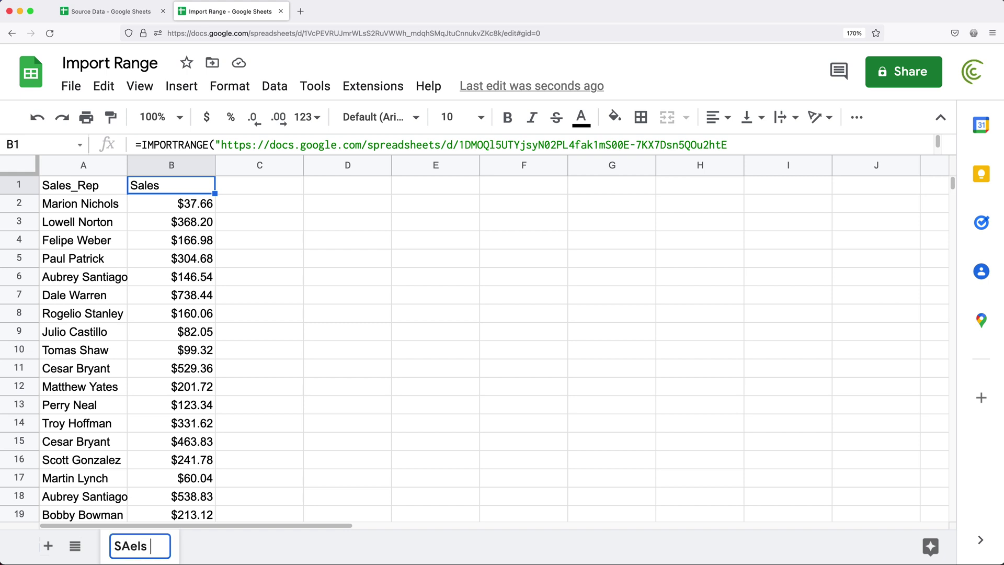
type("Data")
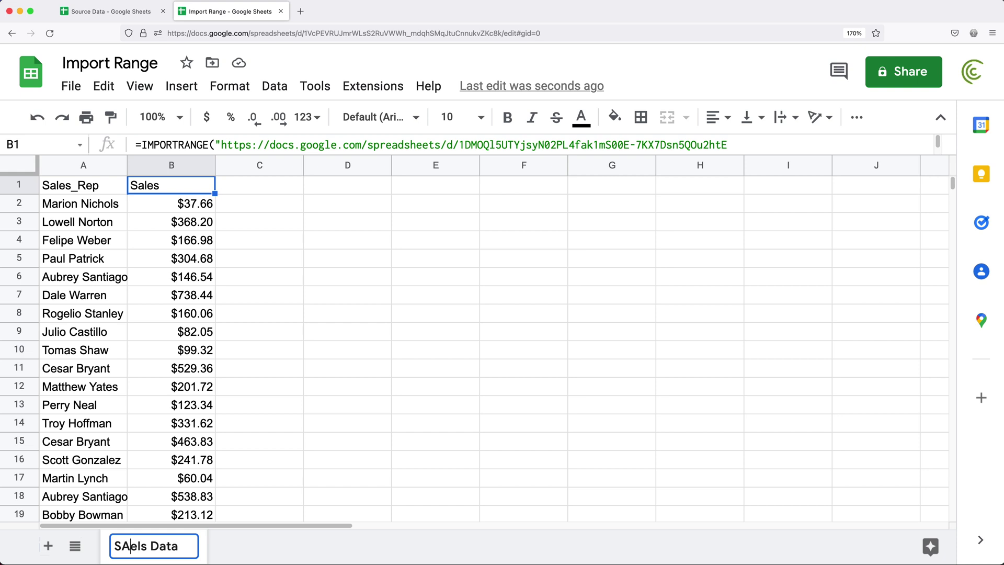
key("BackSpace")
type("a")
key("Delete")
key("Right")
type("e")
key("Return")
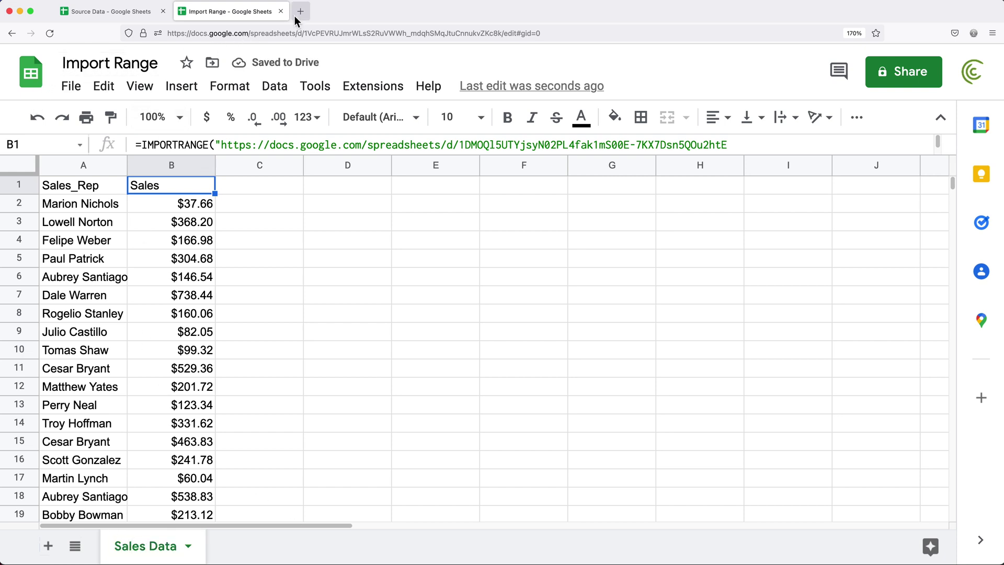
- Create a new blank spreadsheet titled 'The one We Share'
left_click(72, 87)
mouse_move(100, 118)
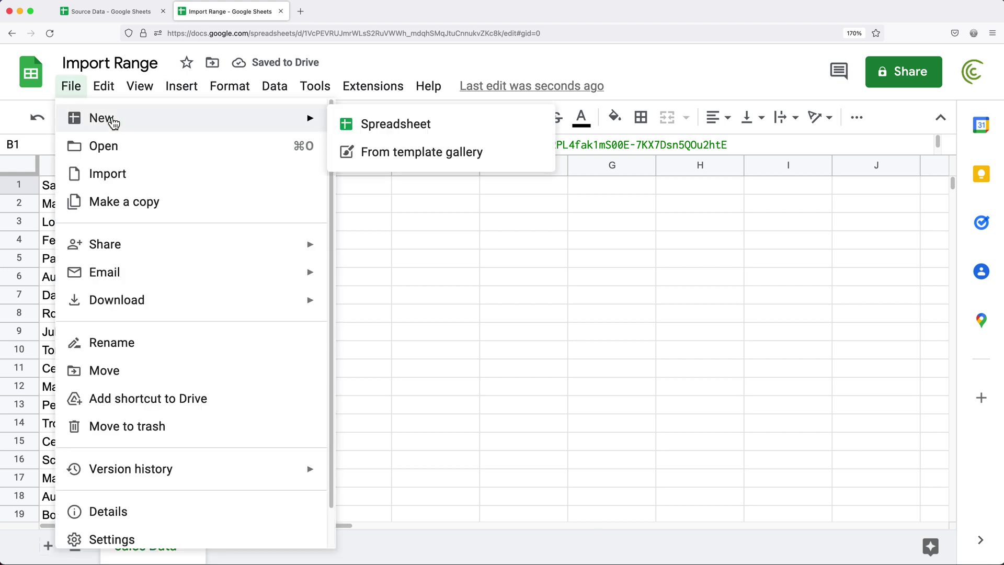
left_click(383, 133)
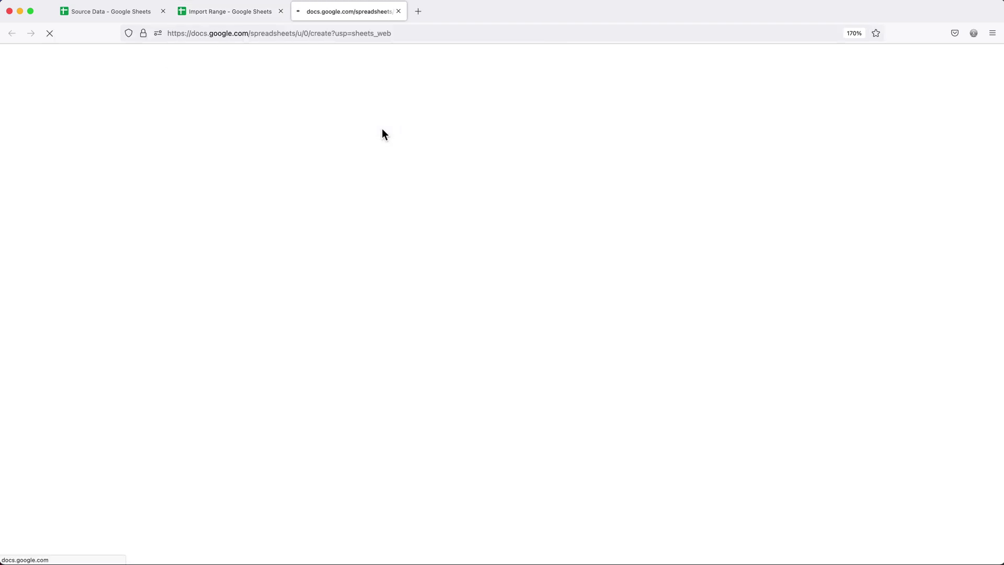
left_click(180, 63)
type("The ")
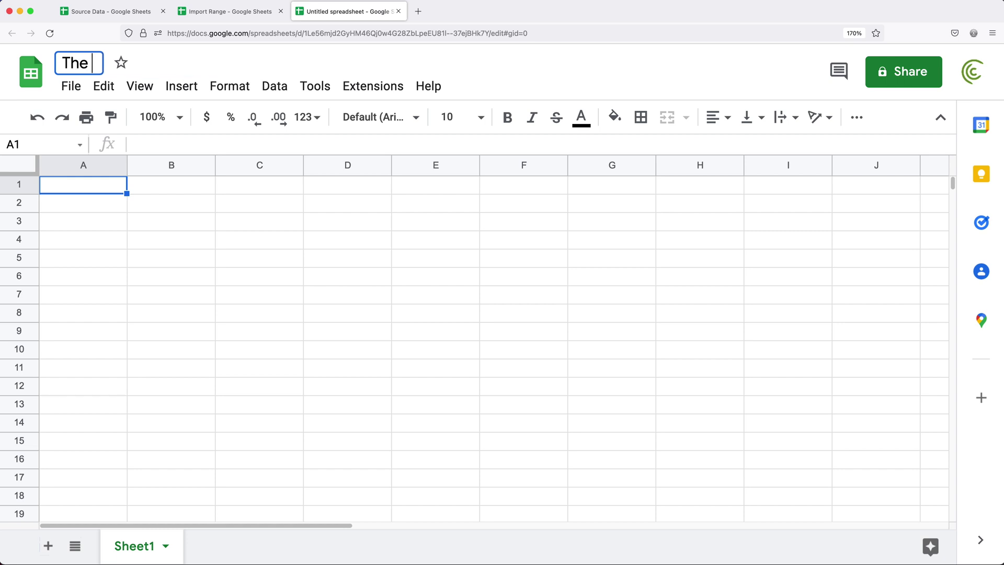
type("one We Share")
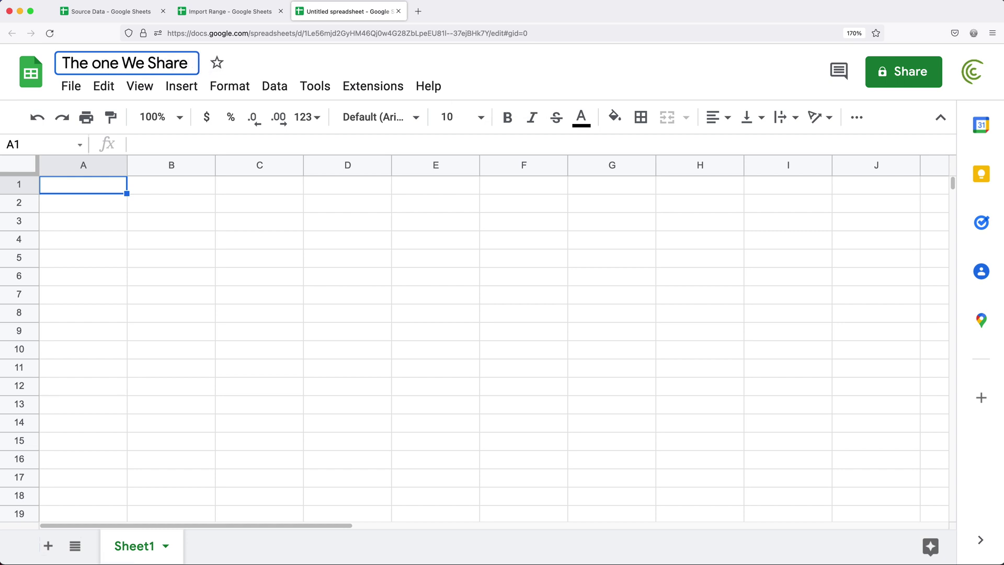
key("Return")
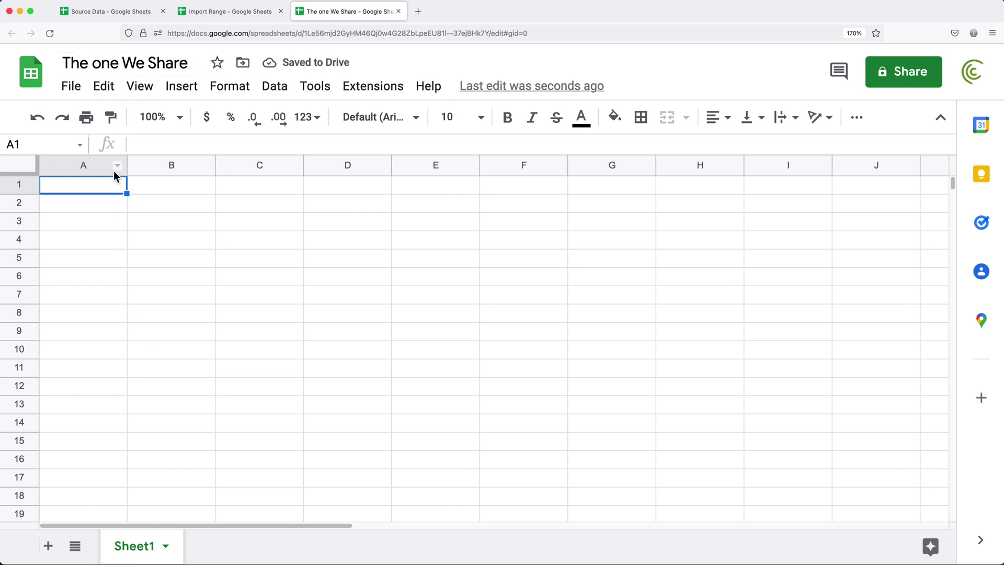
- Start an IMPORTRANGE formula in A1 with empty quotes for the source URL
left_click(225, 13)
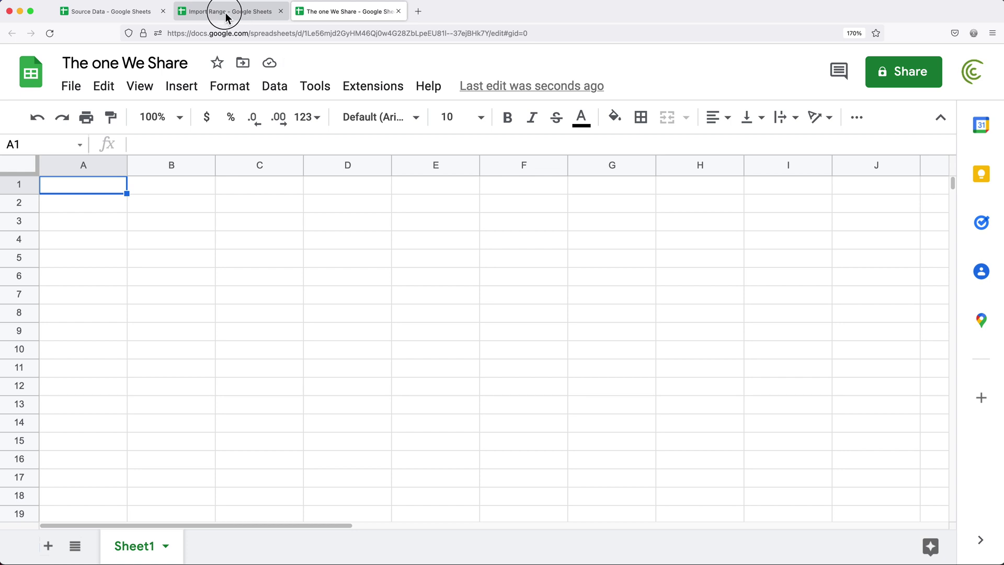
left_click(362, 13)
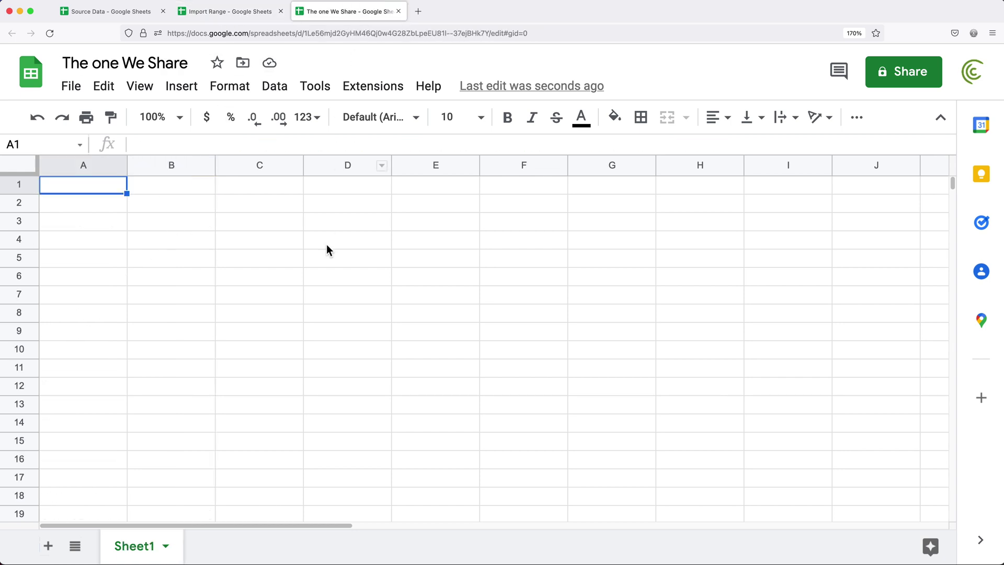
type("=IMPORT")
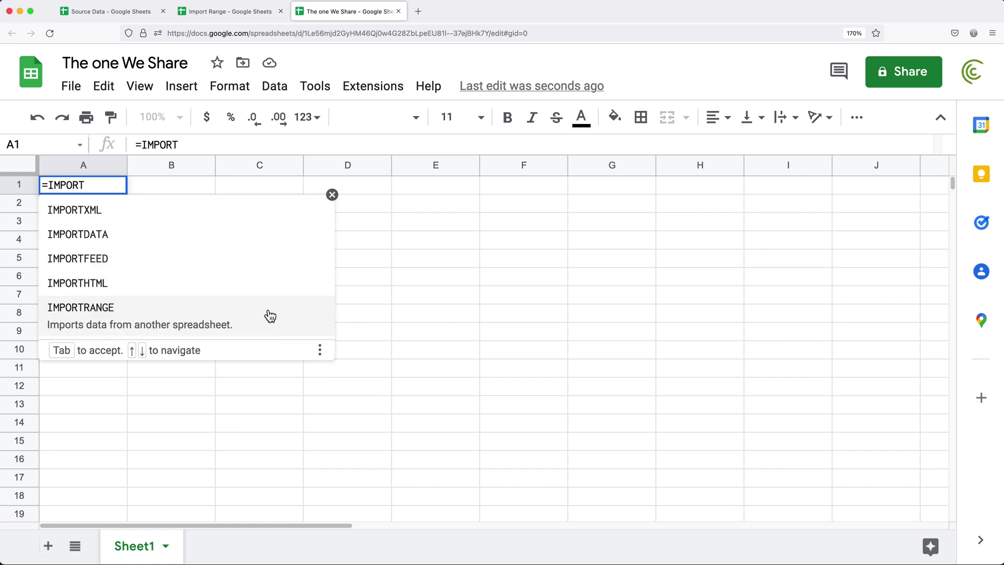
left_click(257, 316)
type("\"\"")
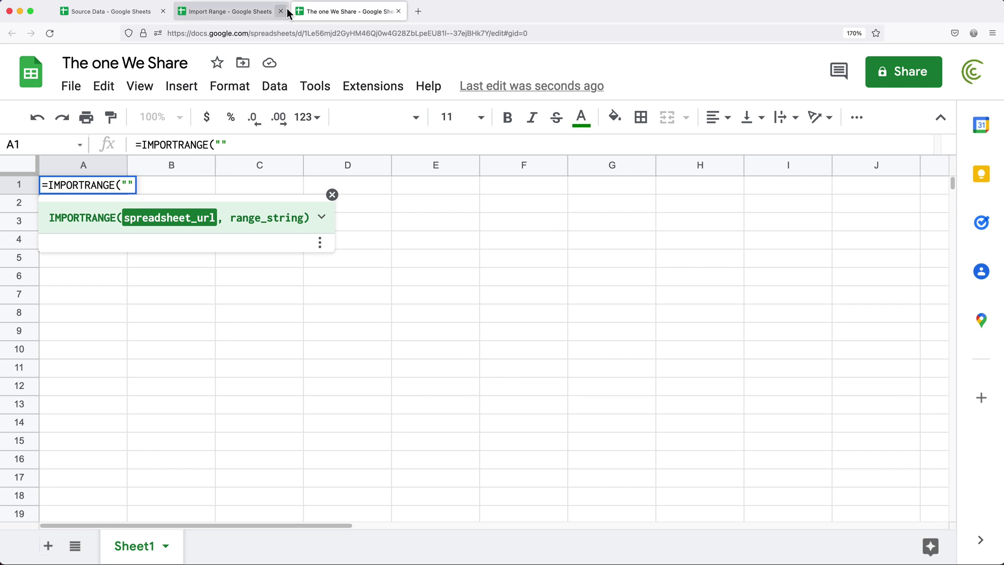
- Paste Import Range's URL into the formula and add an empty range argument
left_click(237, 14)
left_click(287, 33)
right_click(288, 34)
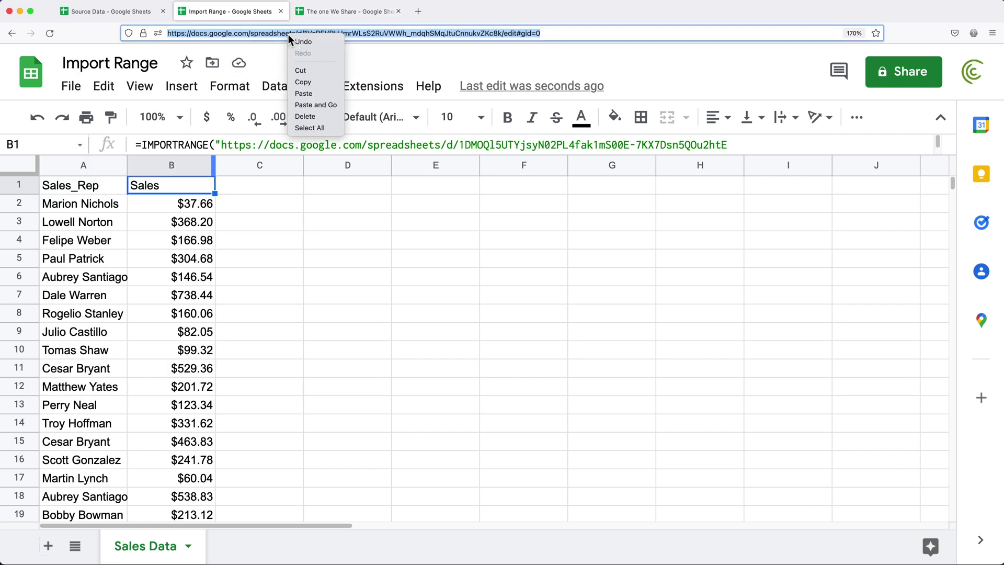
left_click(320, 82)
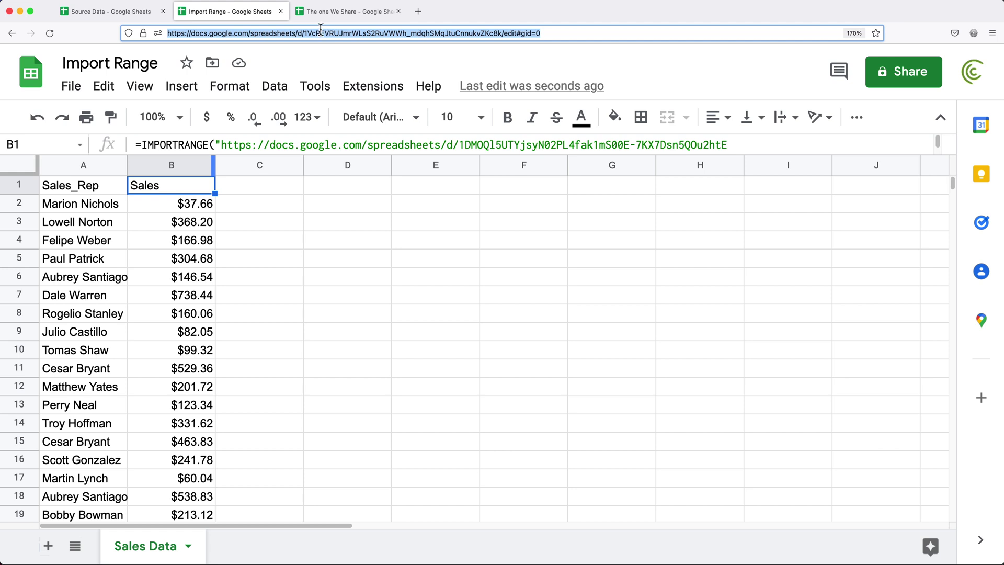
left_click(343, 8)
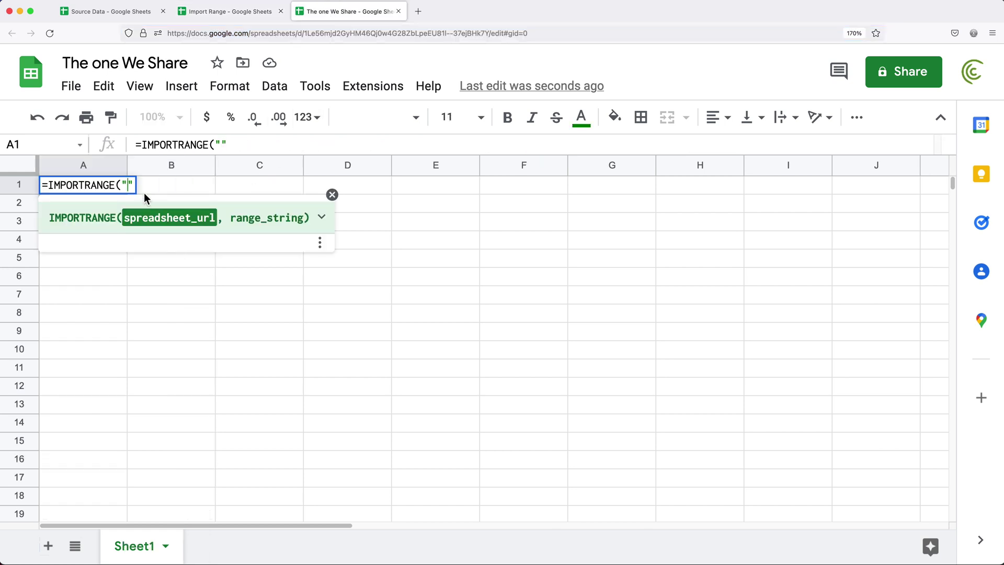
key("super+v")
left_click(707, 185)
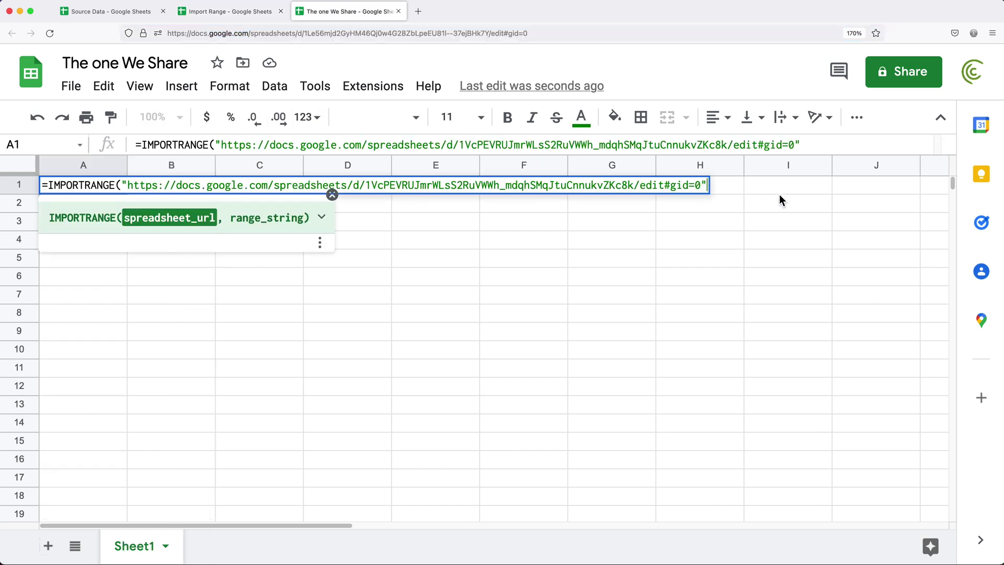
type(", ")
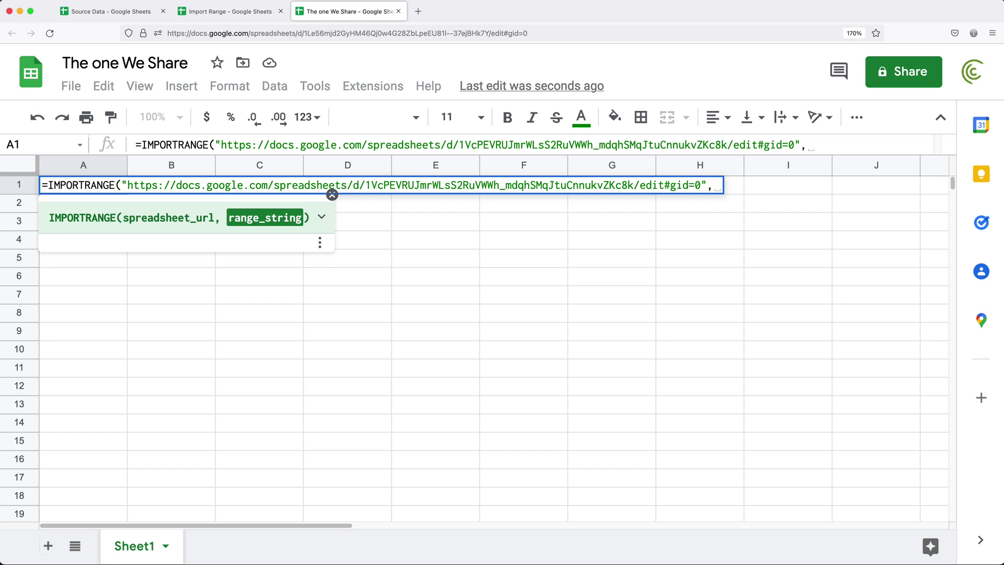
type("\"\")")
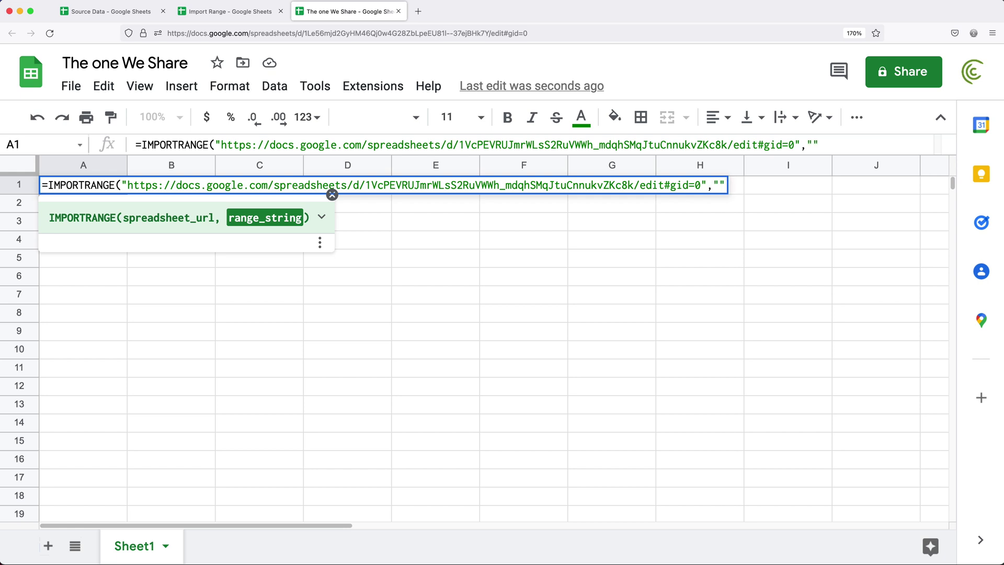
- Set the range to Sales Data!A1:B and enter the formula
left_click(719, 187)
type("Sales D")
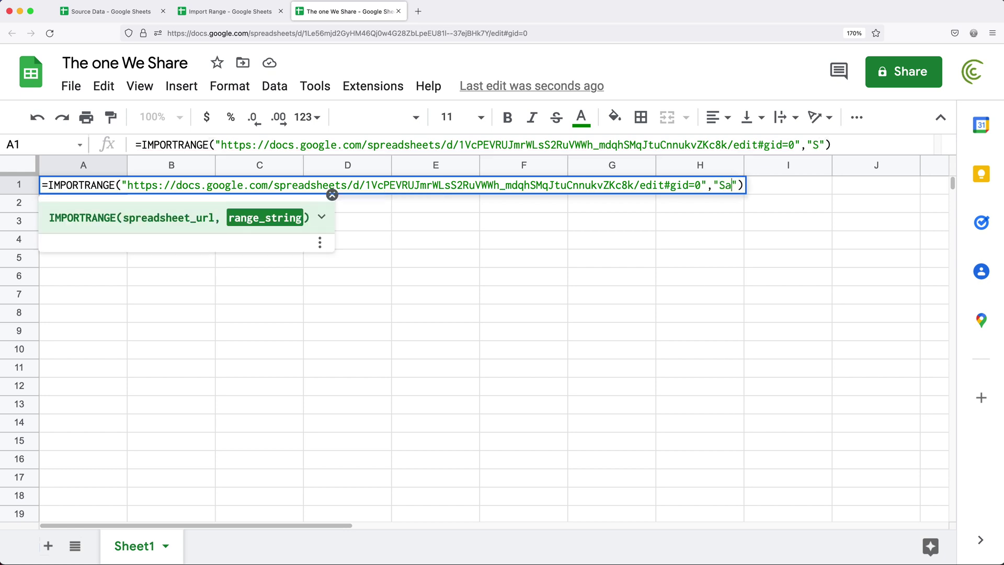
type("ata!")
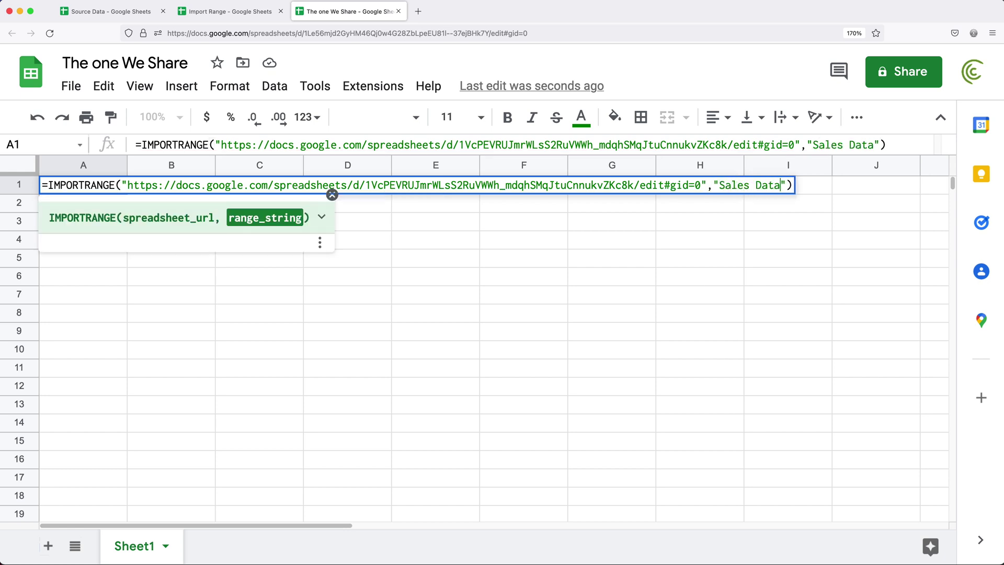
left_click(232, 11)
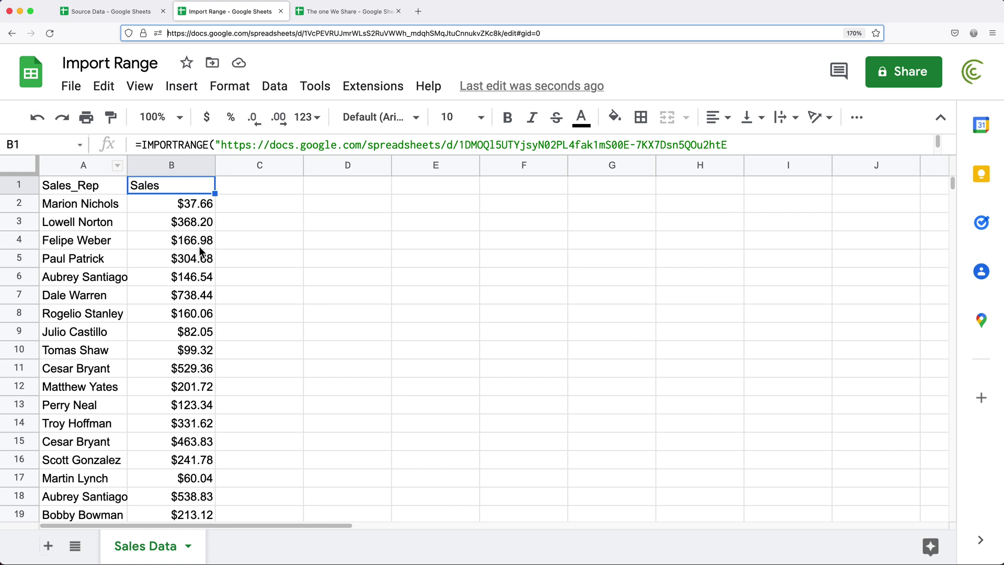
left_click(356, 16)
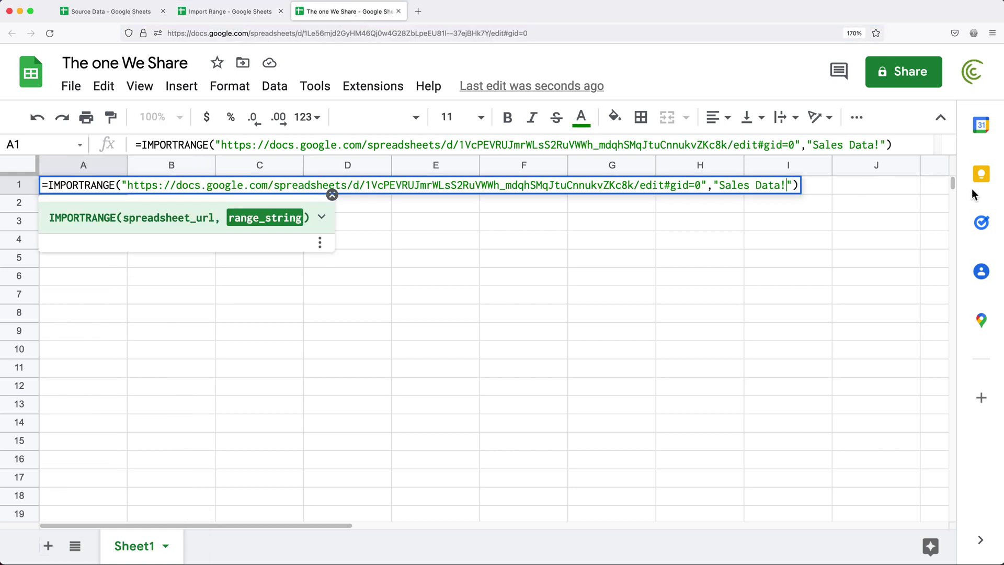
type("A1:B")
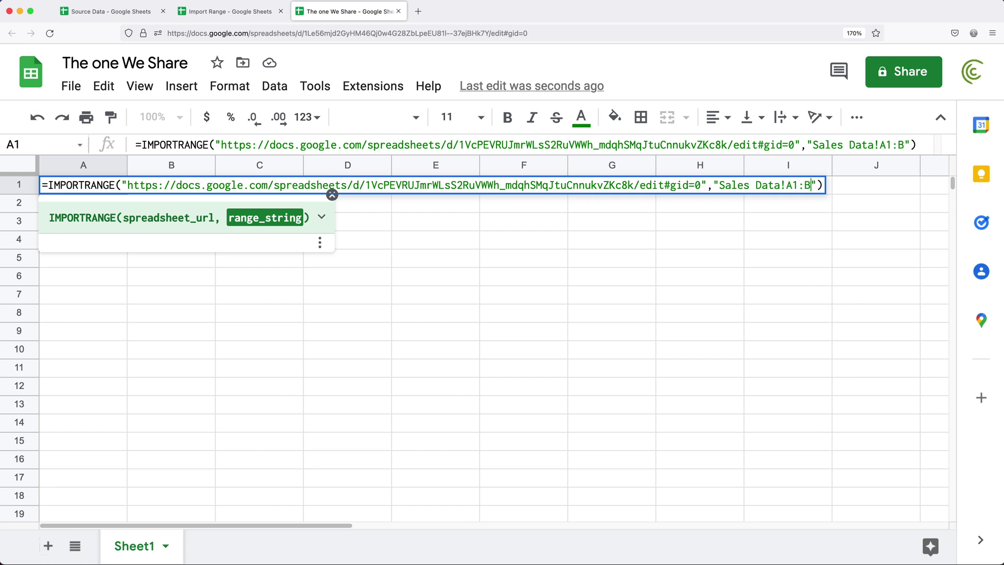
key("Return")
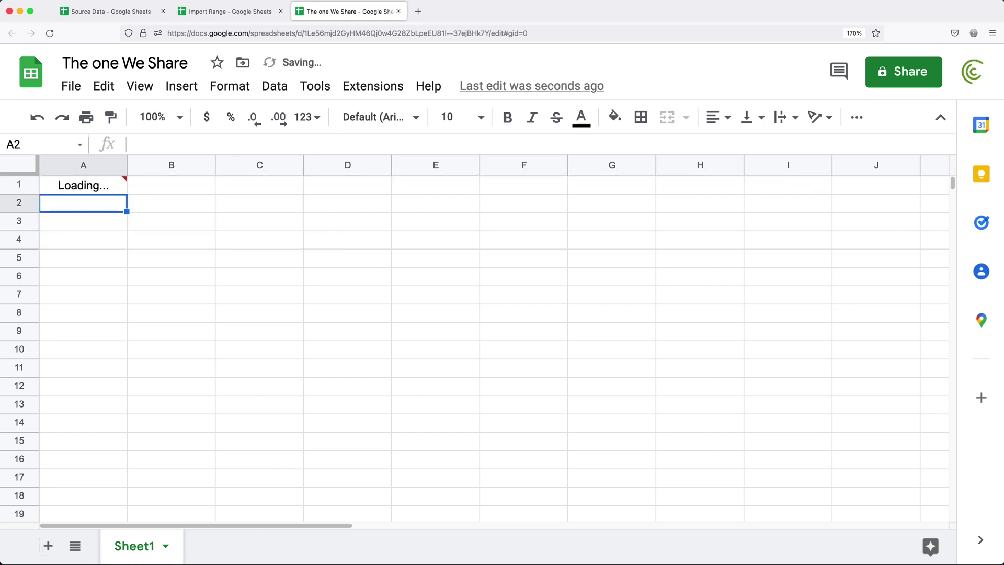
- Allow access to Import Range from A1, then re-enter A1's formula to load the data
left_click(110, 187)
left_click(167, 211)
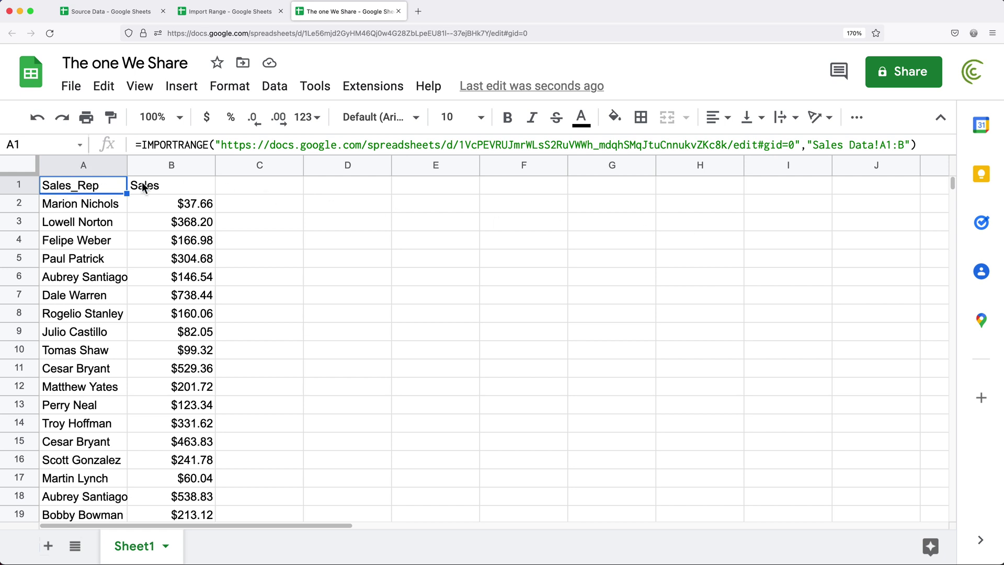
double_click(103, 190)
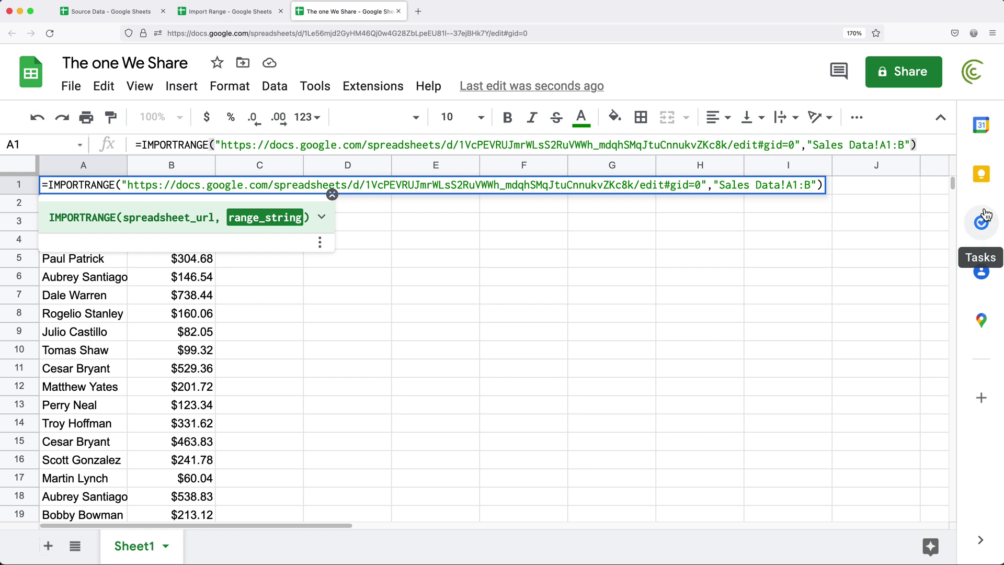
key("Return")
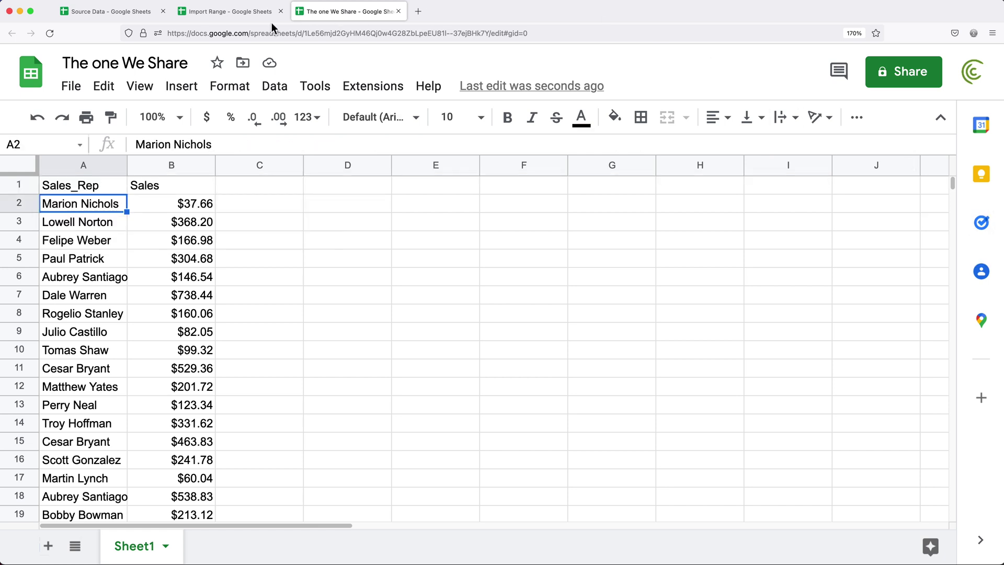
- Compare the Sales_Rep and Sales rows across all three spreadsheets, ending on Source Data's Transactions sheet
left_click(236, 19)
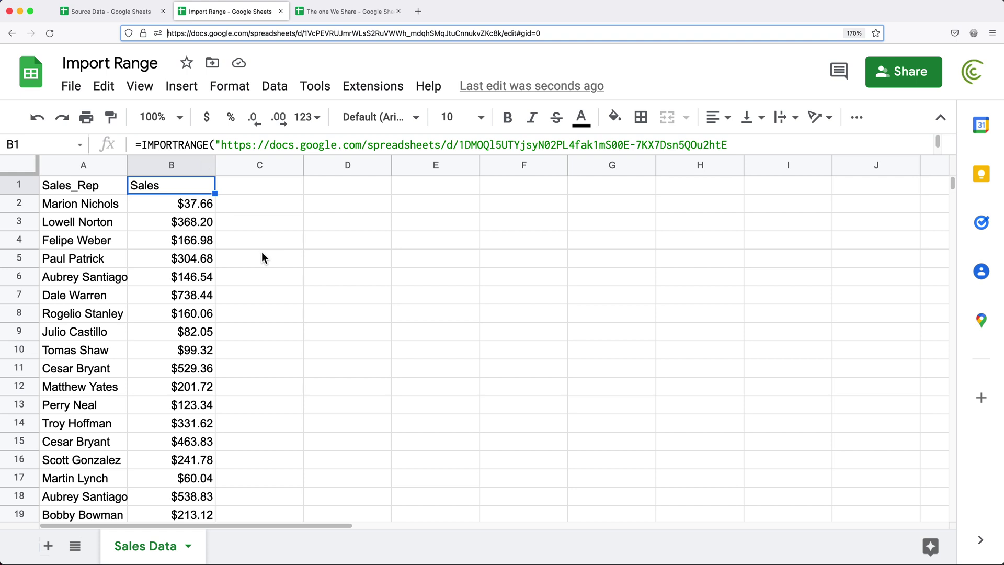
mouse_move(86, 190)
left_mouse_down()
mouse_move(179, 283)
mouse_move(193, 391)
left_mouse_up()
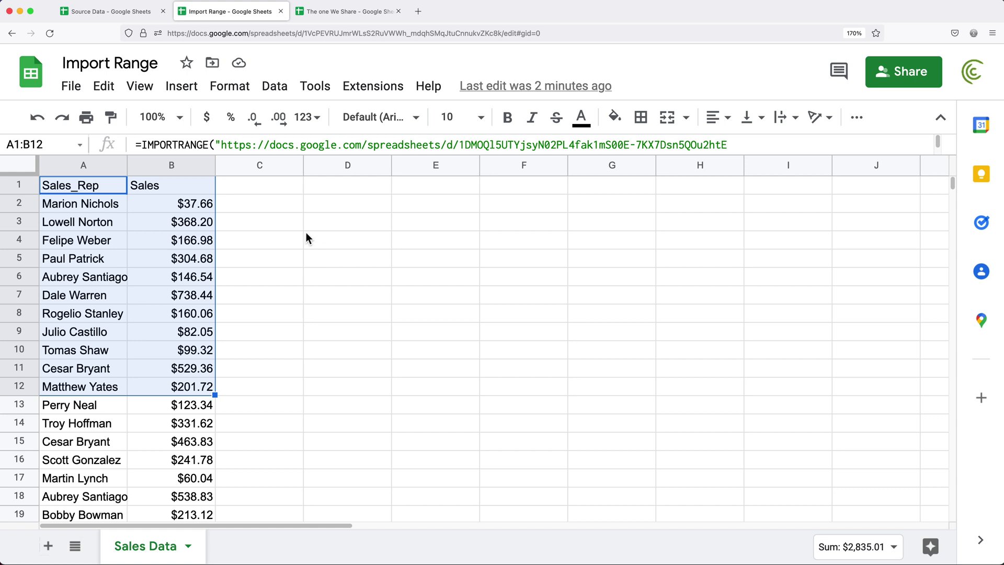
left_click(117, 16)
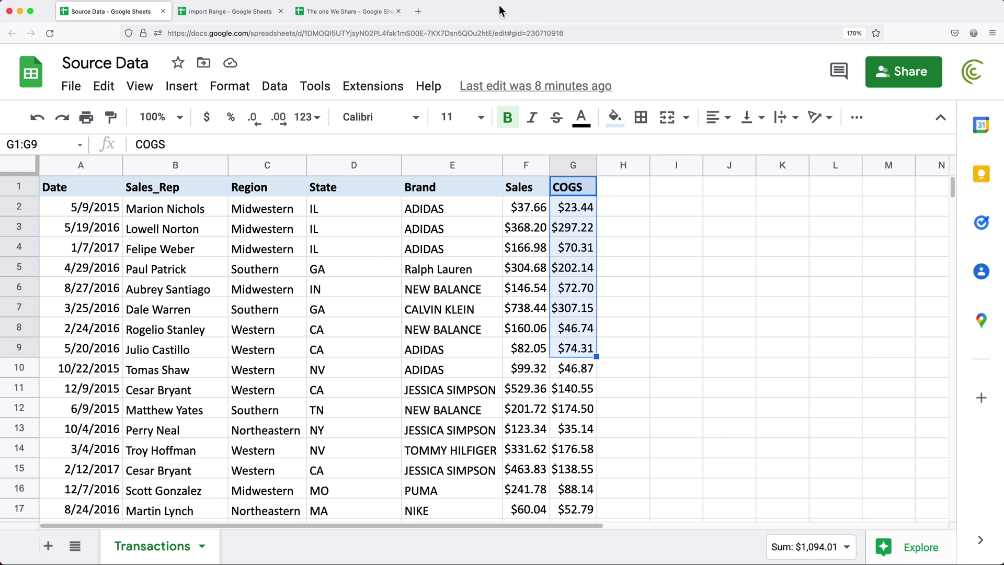
left_click(347, 11)
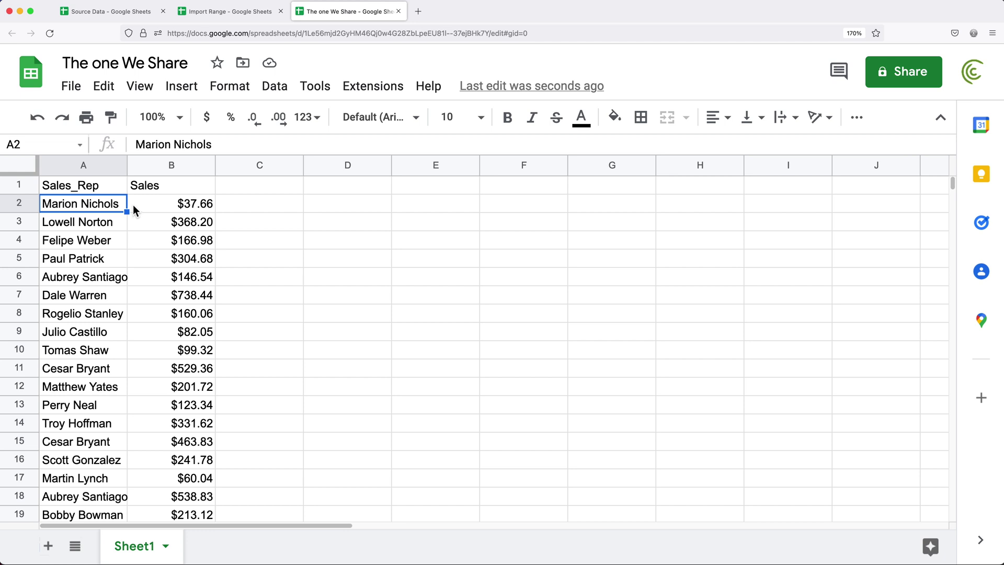
key("Up")
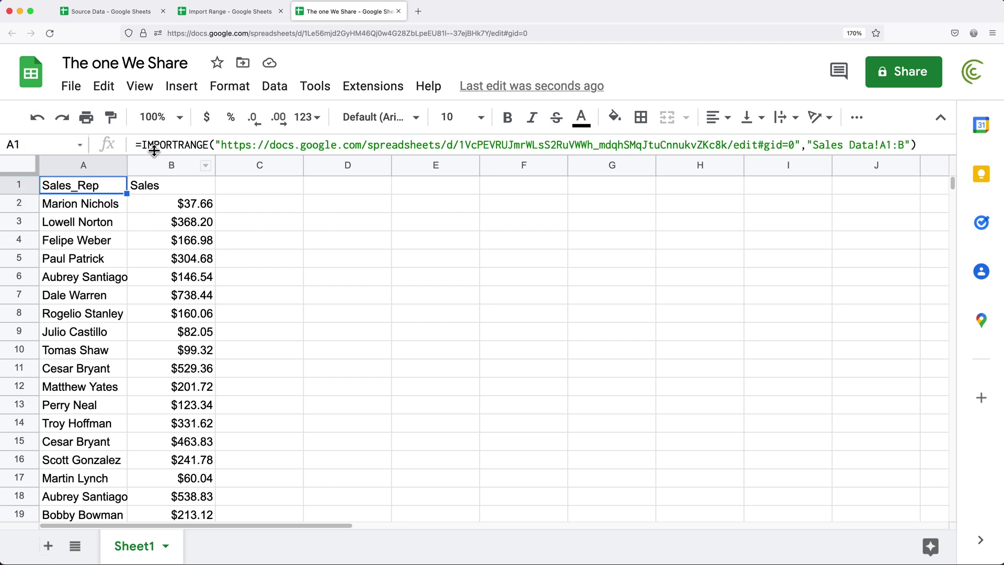
left_click(219, 11)
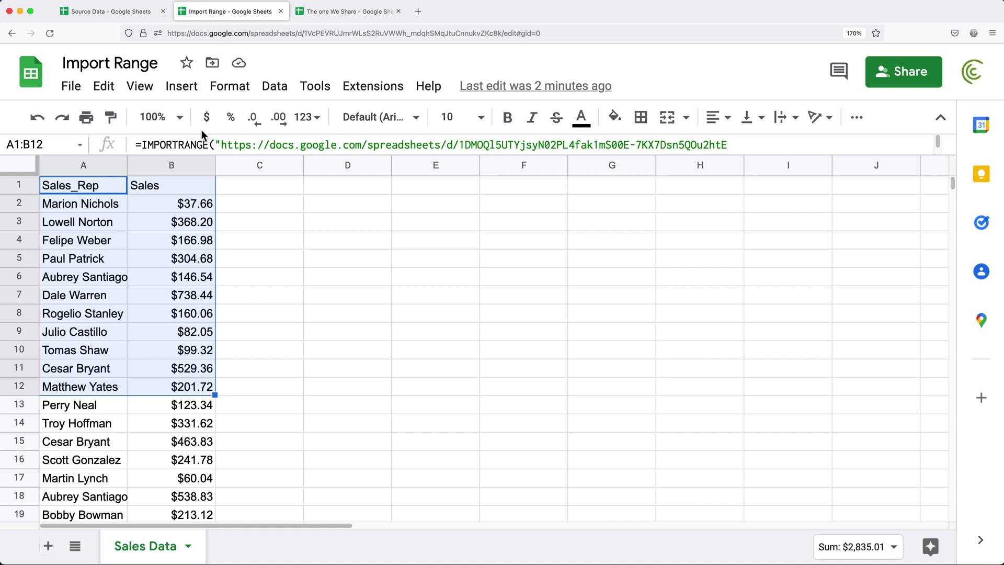
left_click(86, 189)
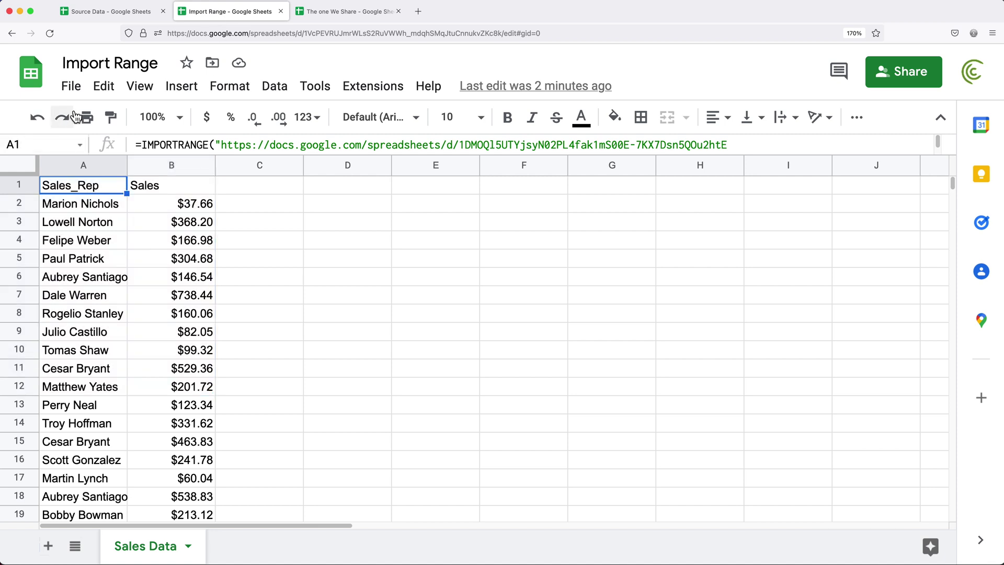
left_click(74, 90)
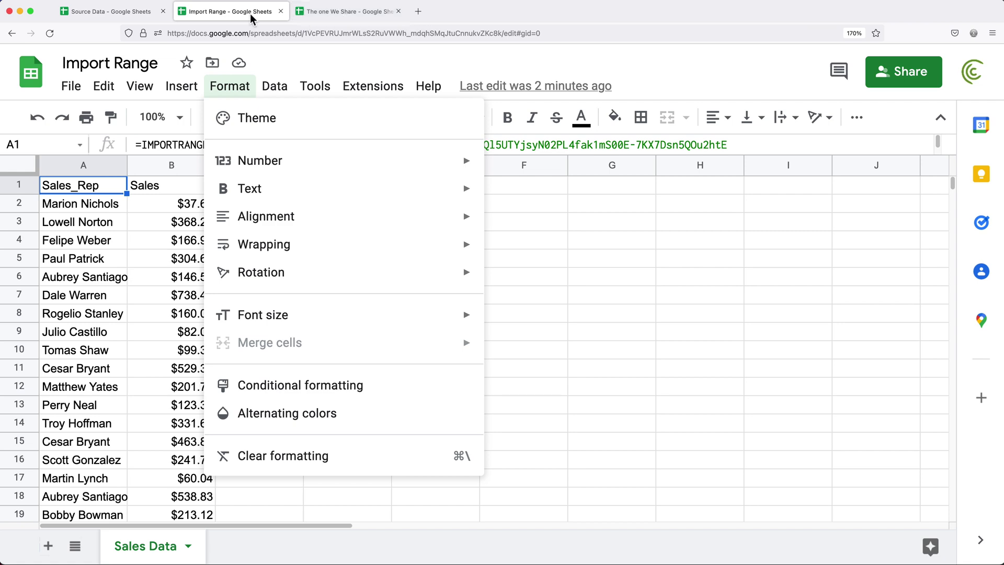
left_click(109, 13)
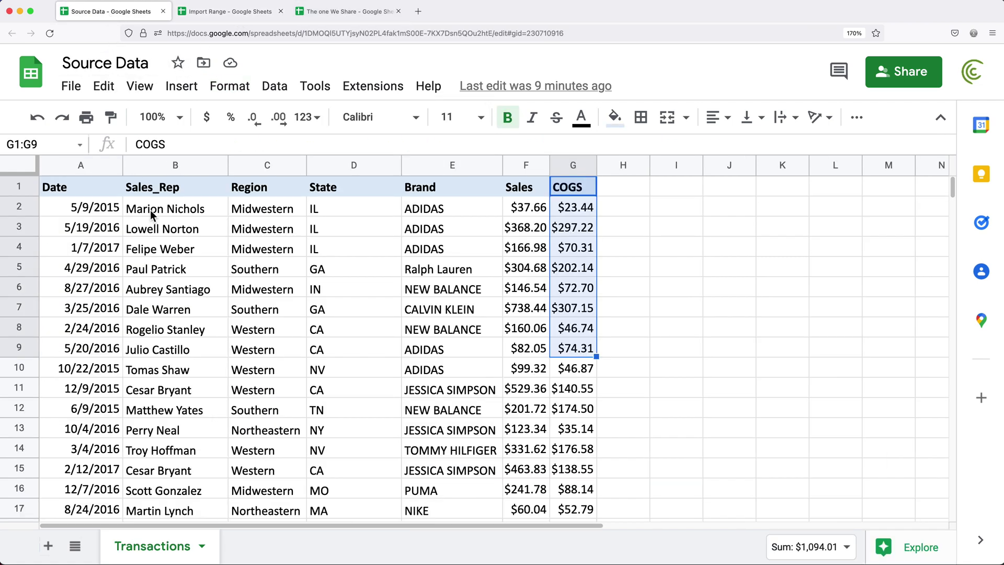